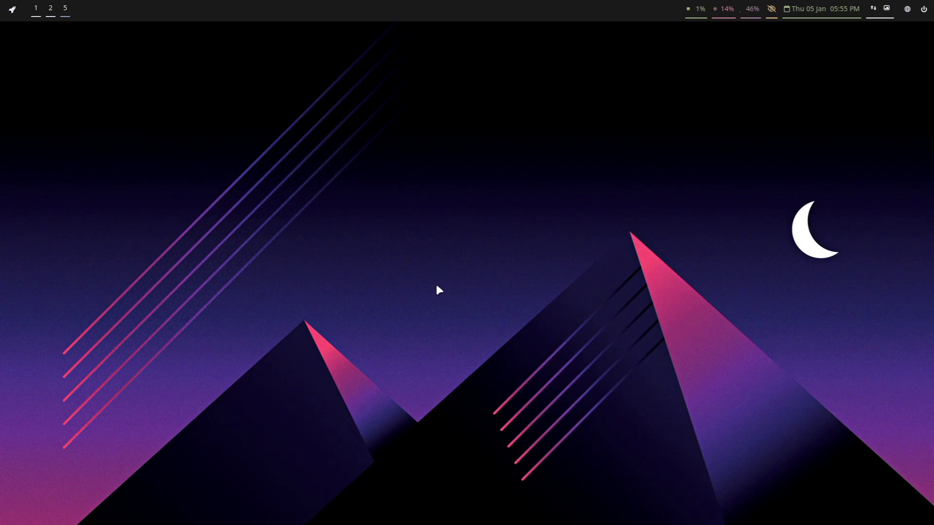
Step: Close the Firefox window and the Alacritty terminal on their workspaces
click(50, 8)
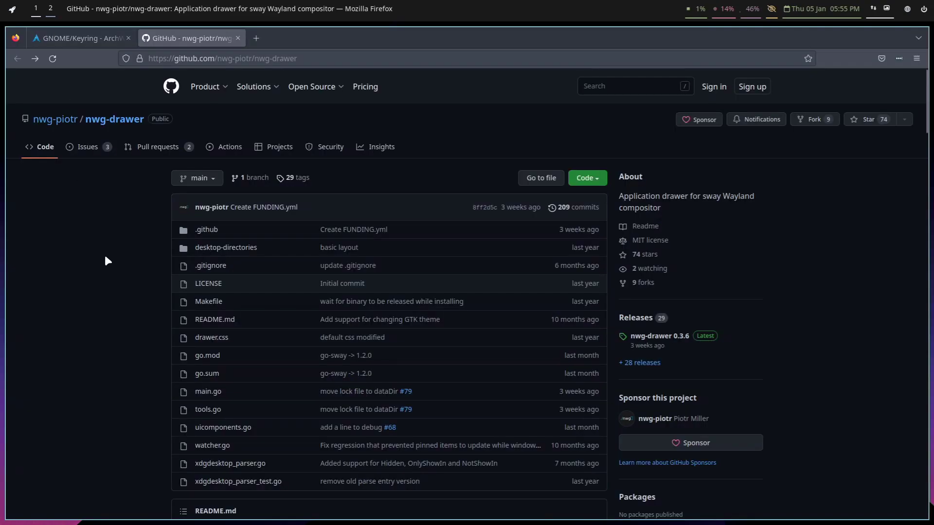
key(super+shift+q)
click(35, 9)
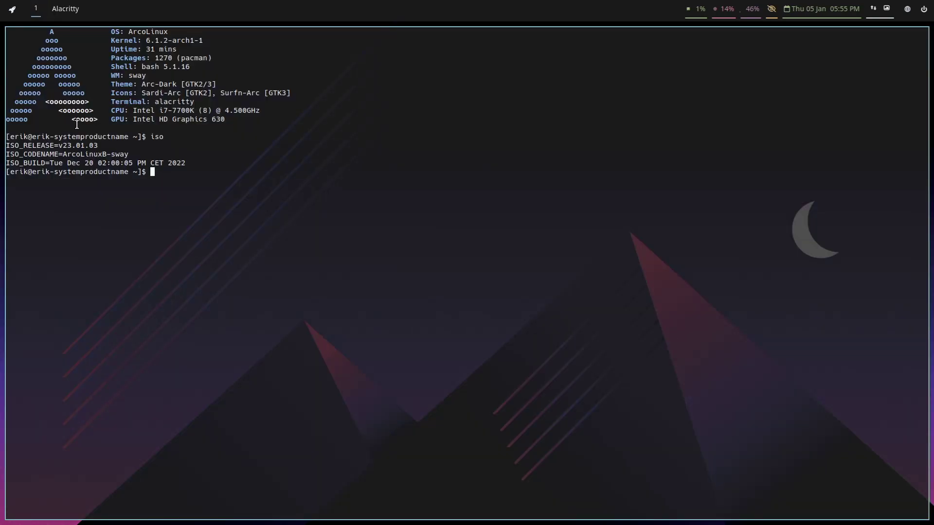
key(super+shift+q)
Step: Launch Sublime Text from dmenu with 'subl'
key(super+d)
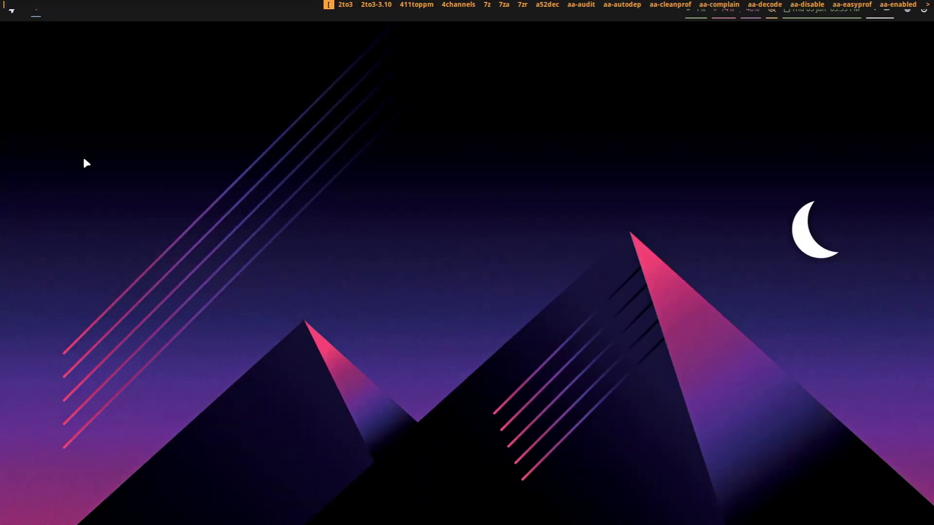
text(sy)
key(BackSpace)
key(BackSpace)
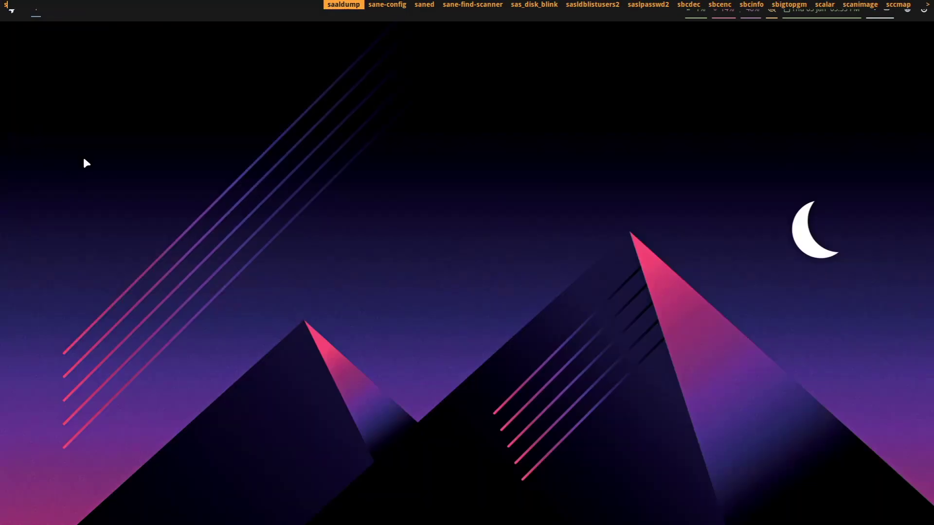
text(ubl)
key(Return)
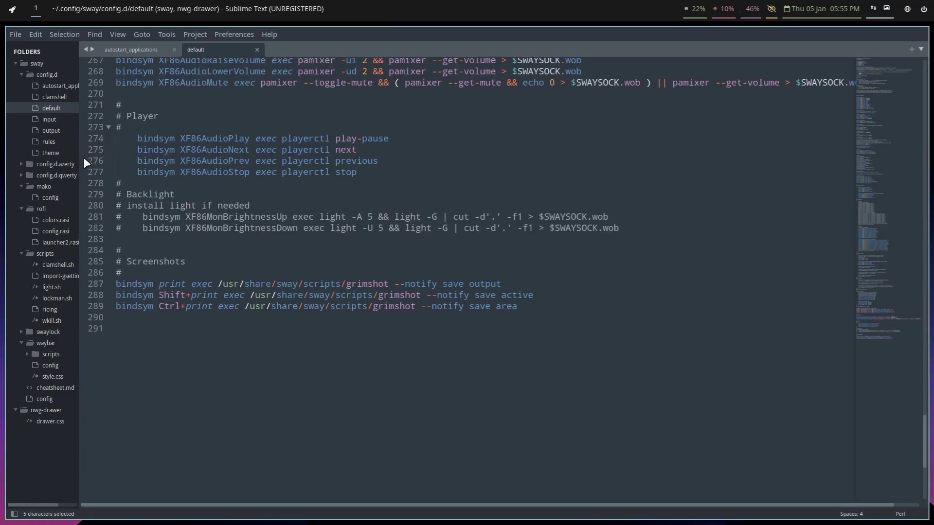
Step: Collapse and re-expand the sway folder, then collapse config.d in the sidebar
click(16, 64)
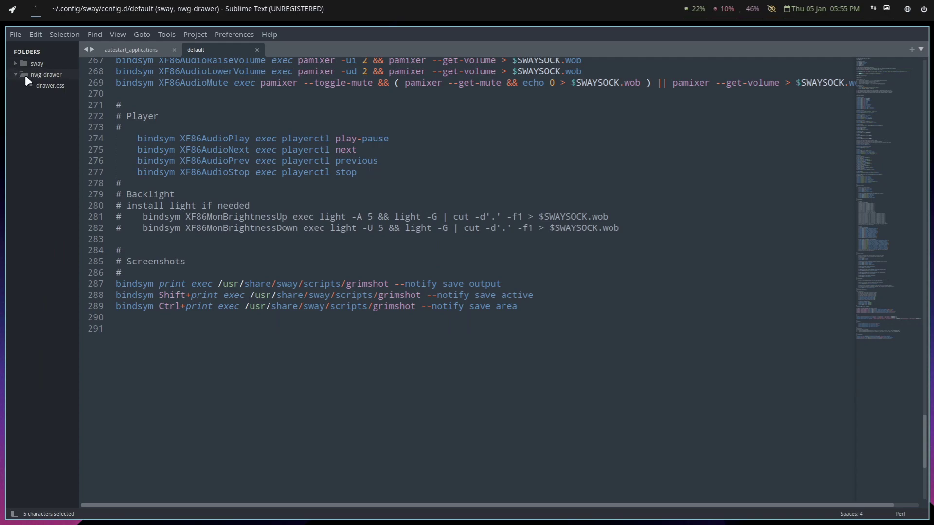
click(14, 65)
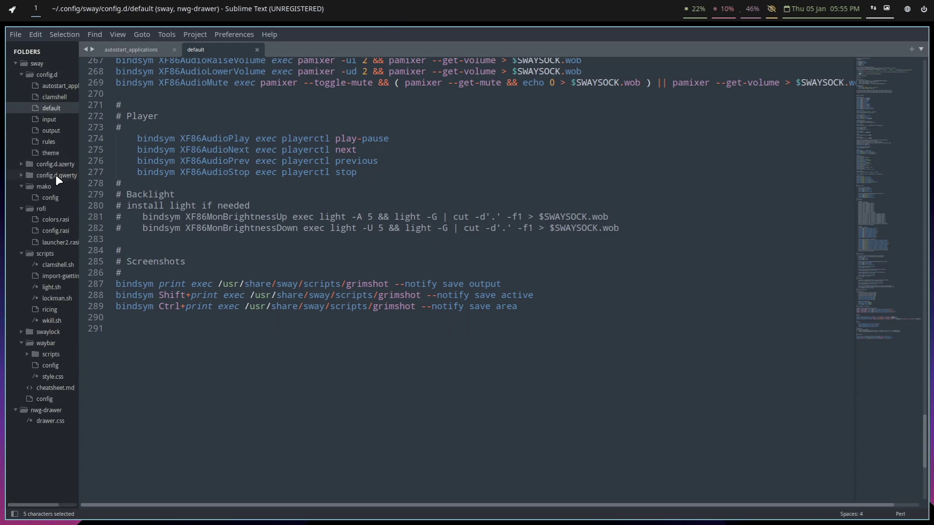
click(23, 77)
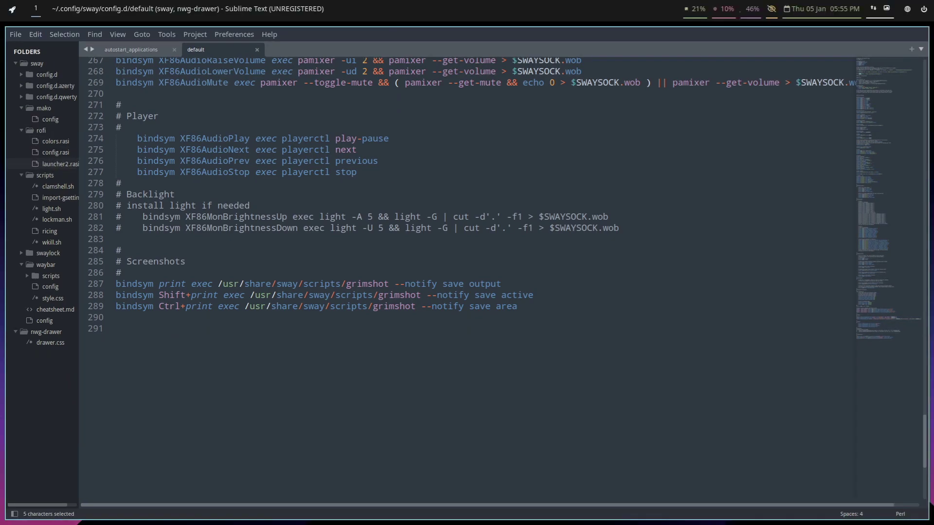
Step: Open and close the nwg-drawer app grid twice
key(super+d)
key(Escape)
key(super+d)
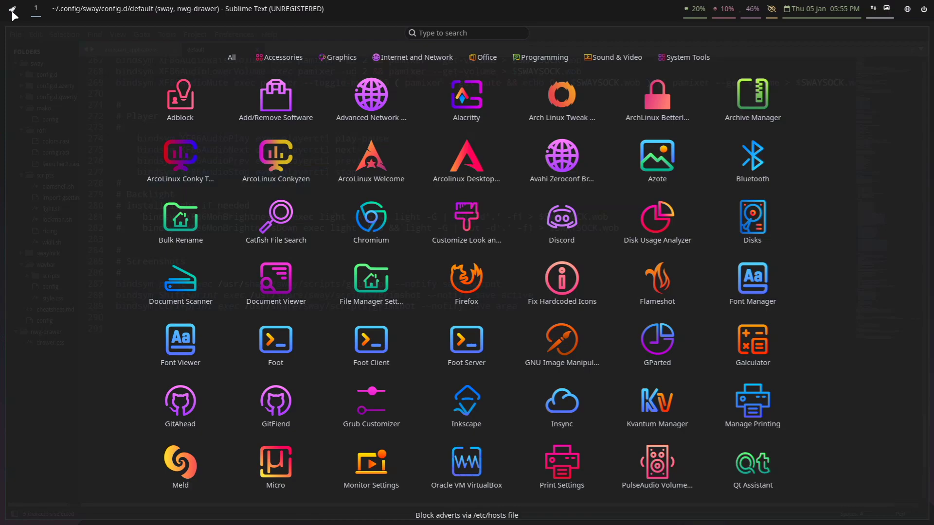
key(Escape)
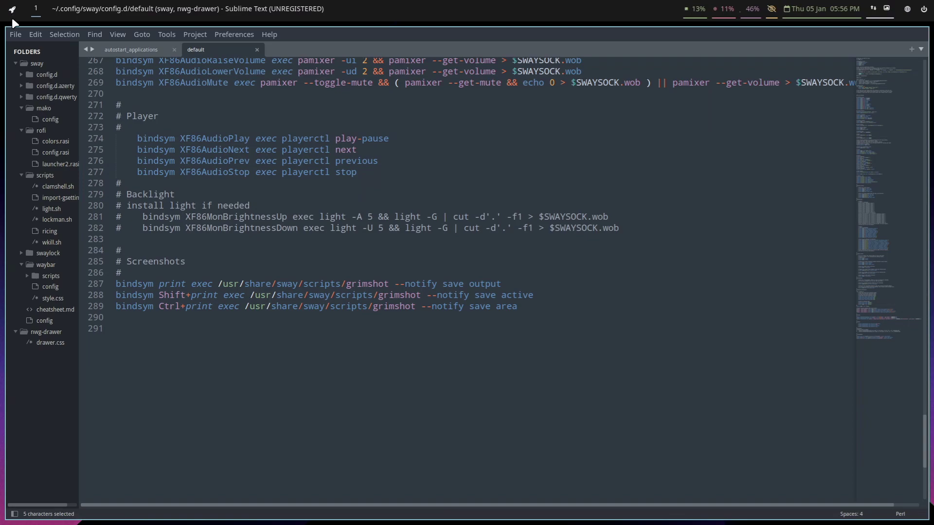
Step: Open drawer.css, set the window background alpha to 0.3, save, and preview the drawer
click(46, 332)
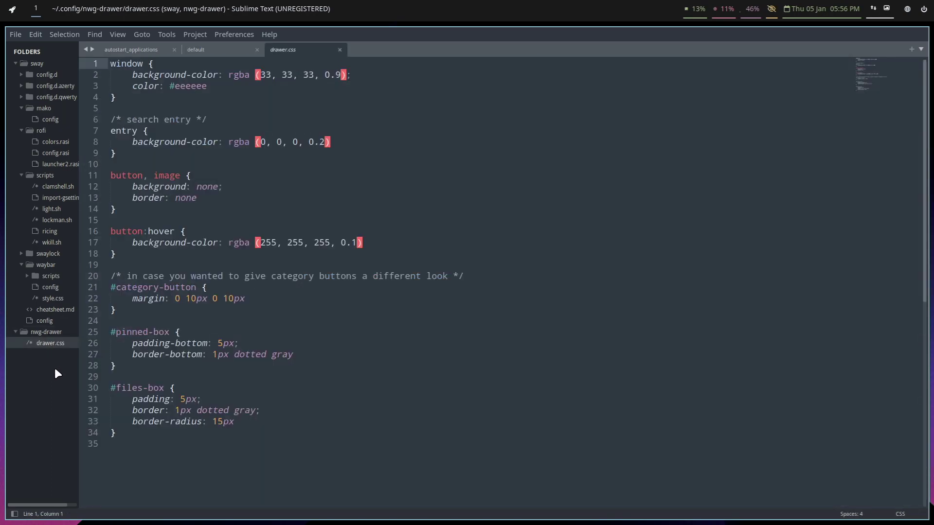
click(340, 84)
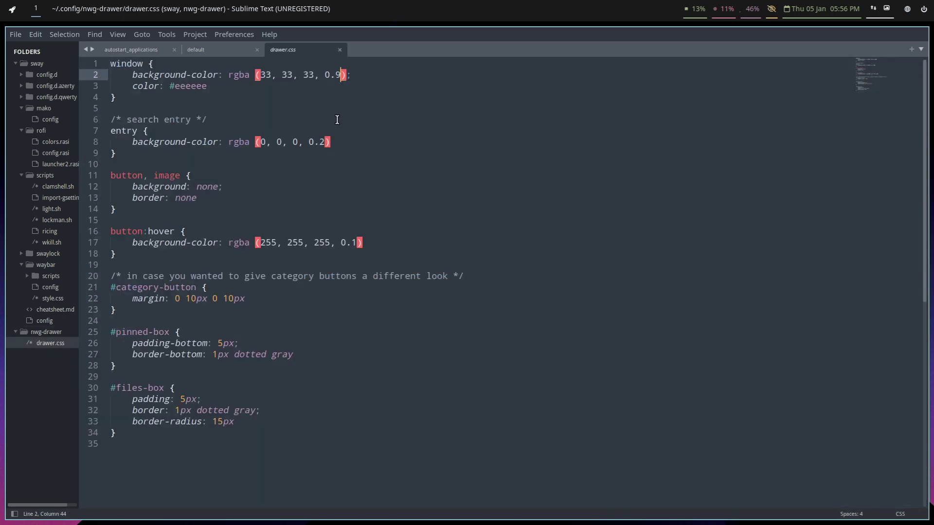
key(BackSpace)
text(3)
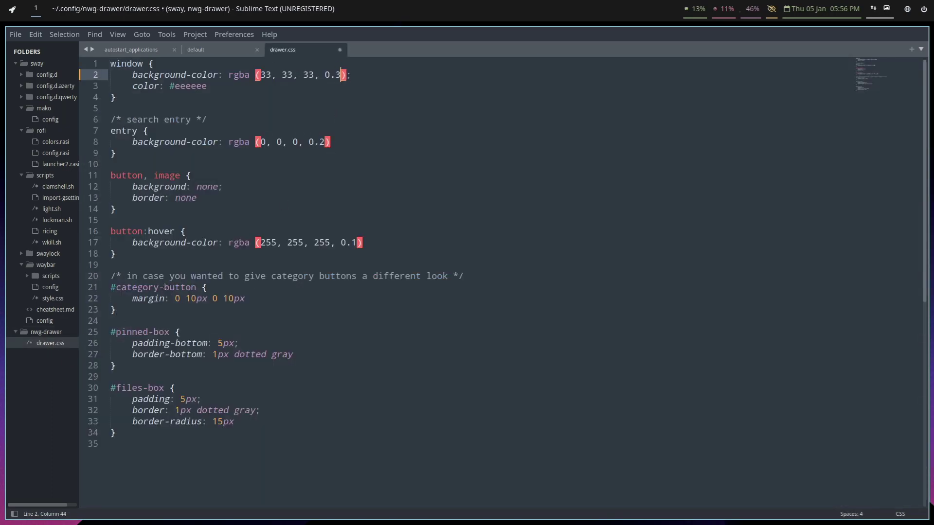
key(ctrl+s)
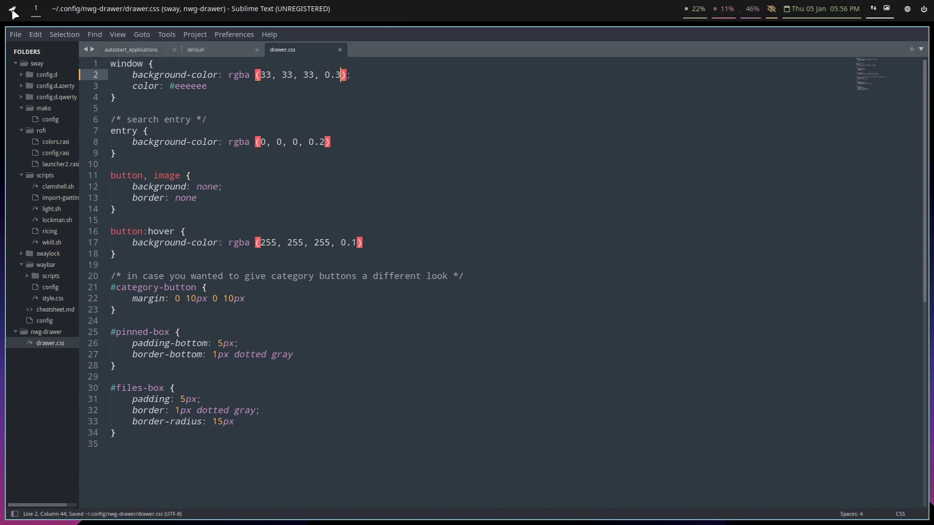
key(super+d)
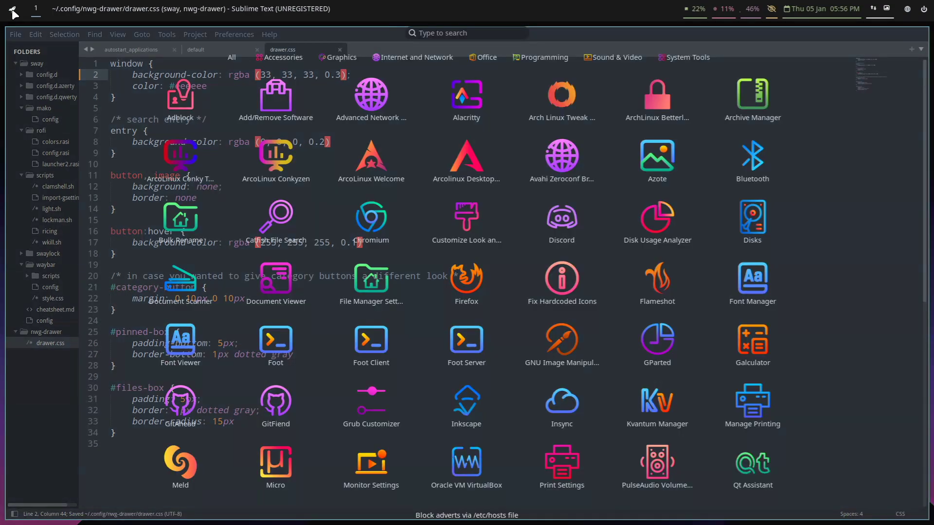
key(Escape)
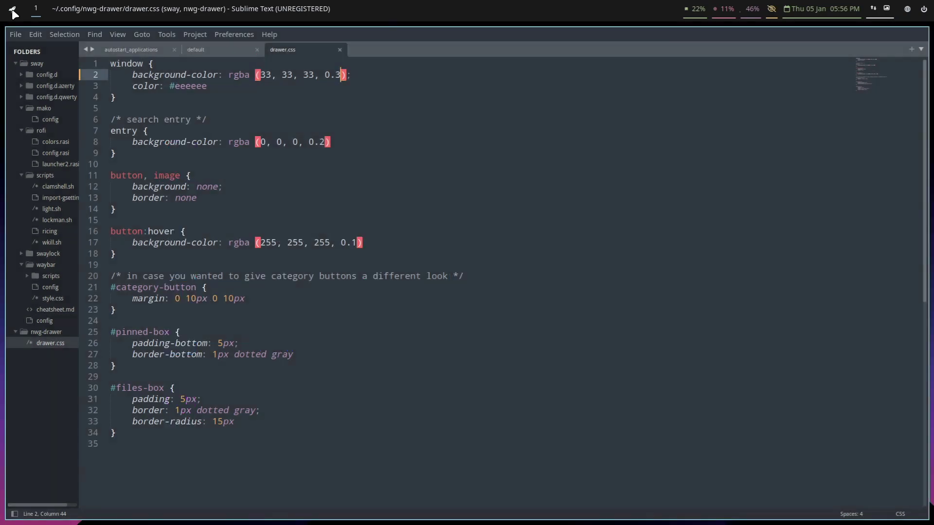
Step: Change the background alpha to 1, save, and preview the opaque drawer
key(BackSpace)
key(BackSpace)
key(BackSpace)
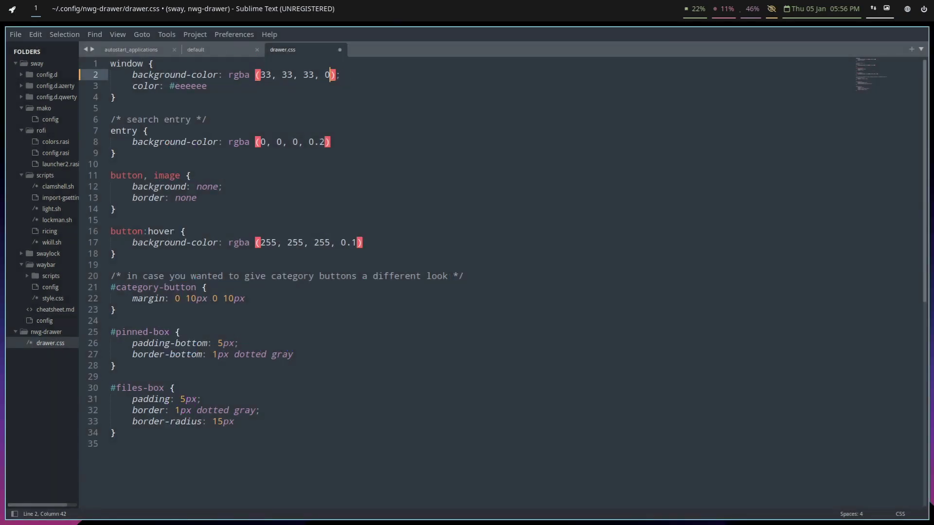
text(1)
key(ctrl+s)
click(12, 10)
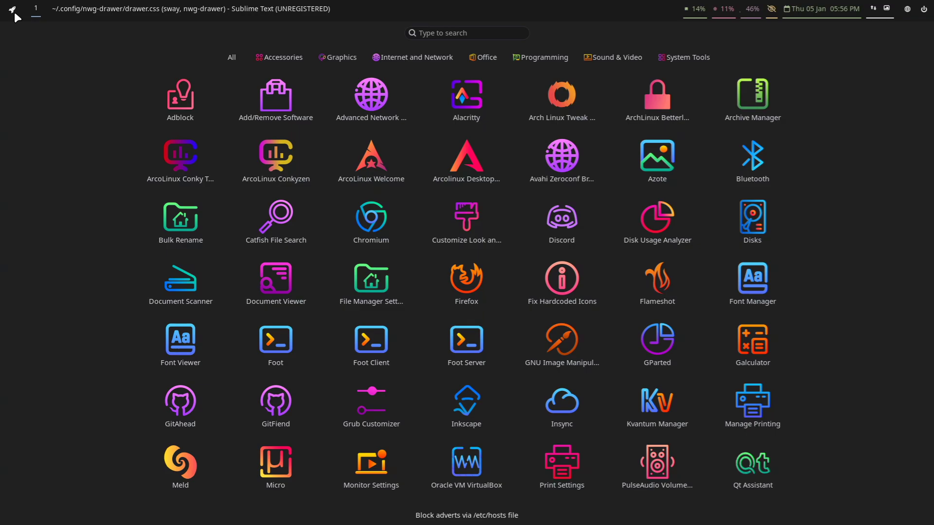
key(Escape)
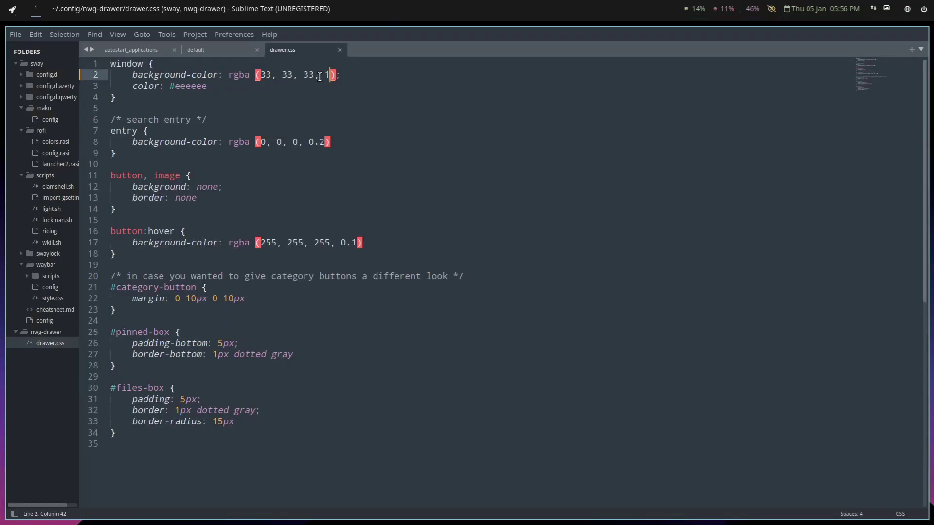
Step: Set the background alpha to 0.7, save, and reopen the drawer over the editor
key(BackSpace)
text(0.3)
key(BackSpace)
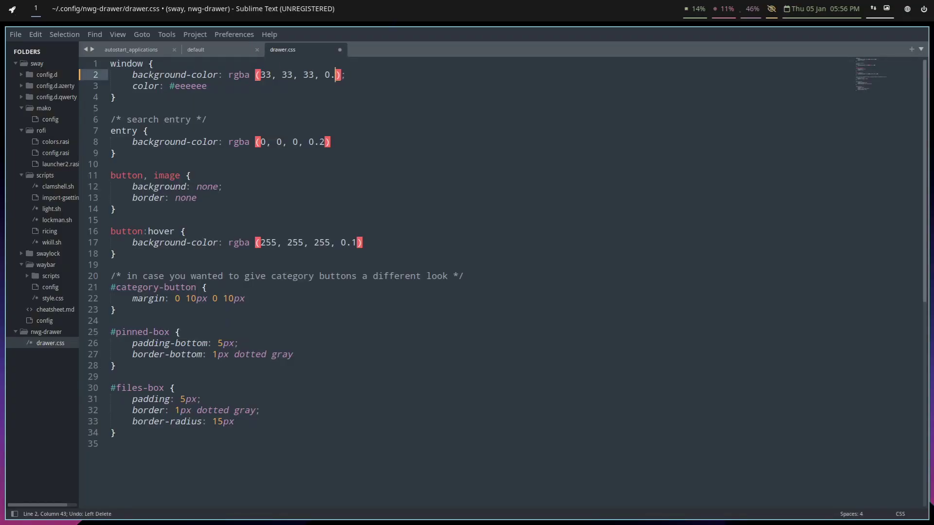
text(7)
key(ctrl+s)
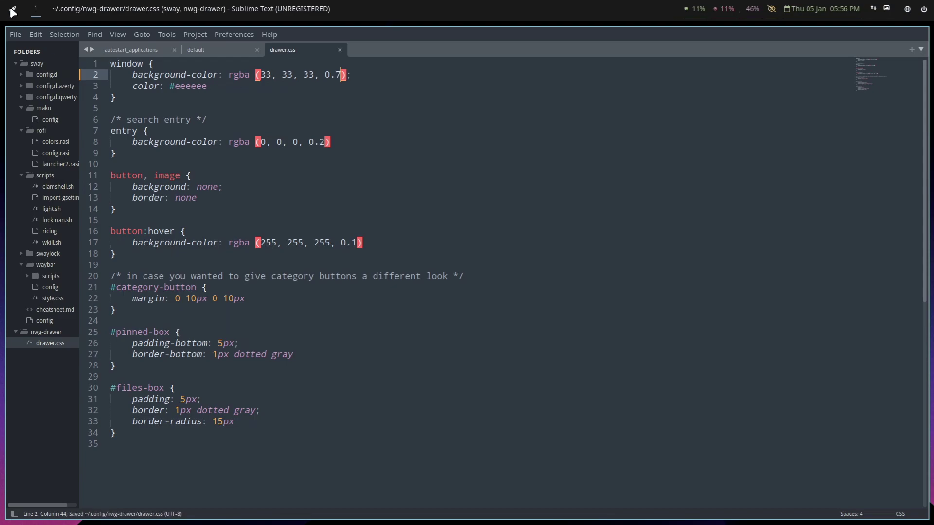
click(13, 9)
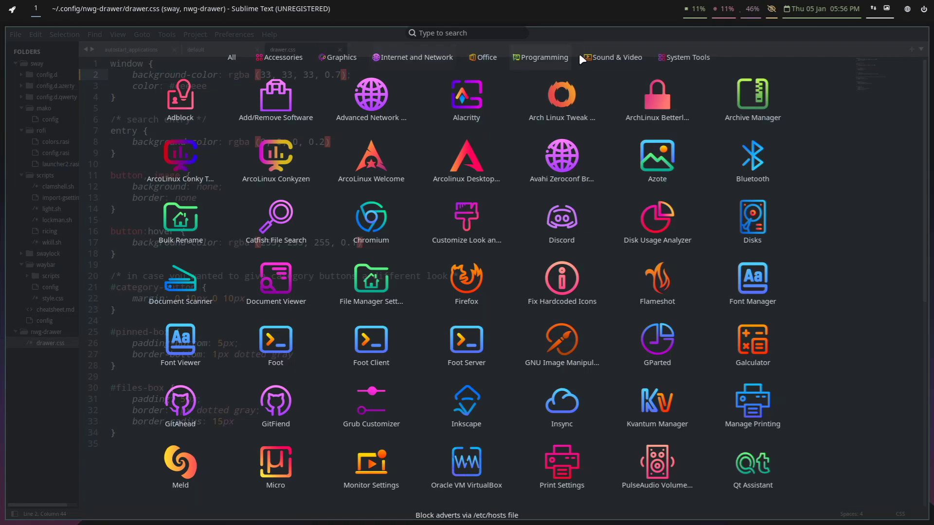
click(617, 57)
click(543, 57)
click(484, 57)
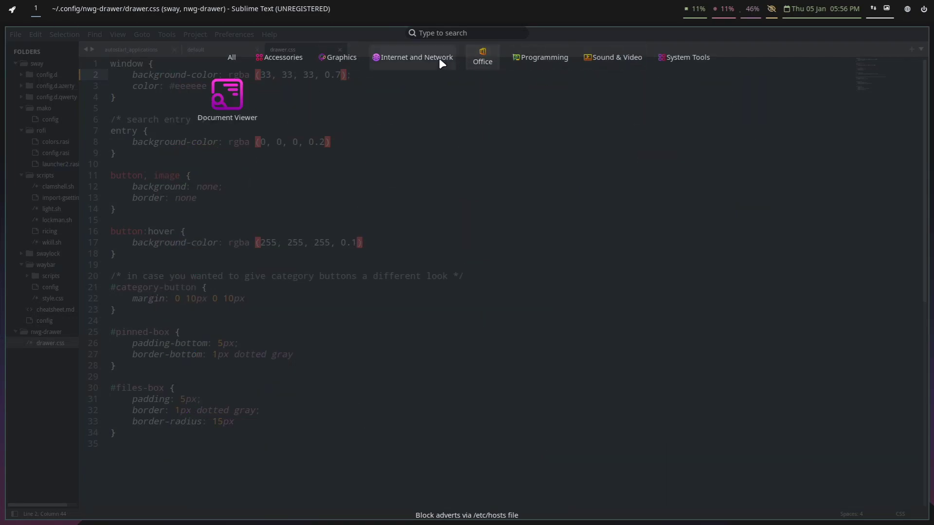
click(424, 57)
click(337, 57)
click(284, 57)
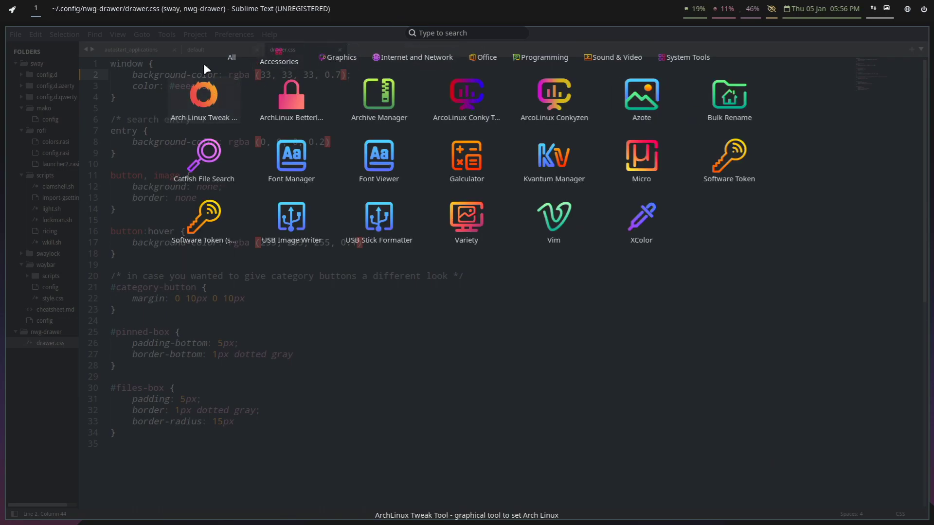
click(231, 57)
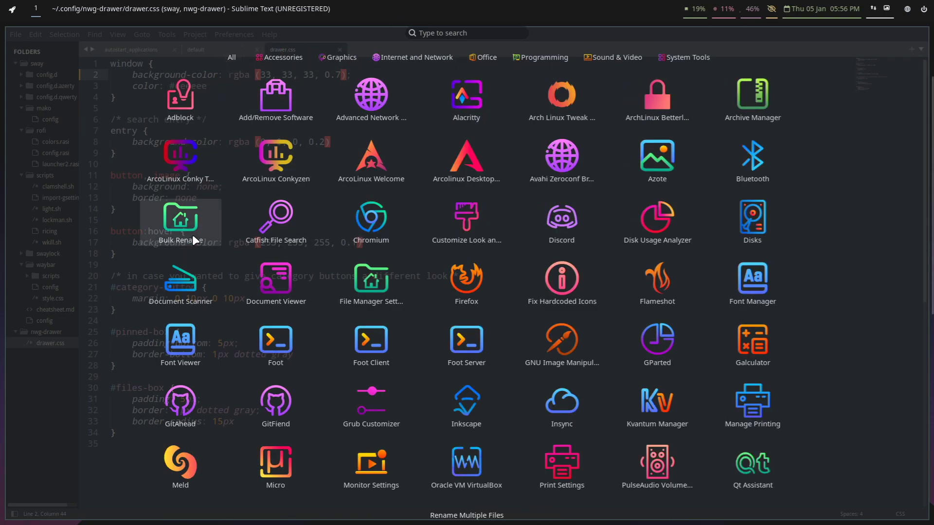
scroll(516, 332, down, 3)
scroll(524, 330, down, 3)
scroll(526, 334, up, 5)
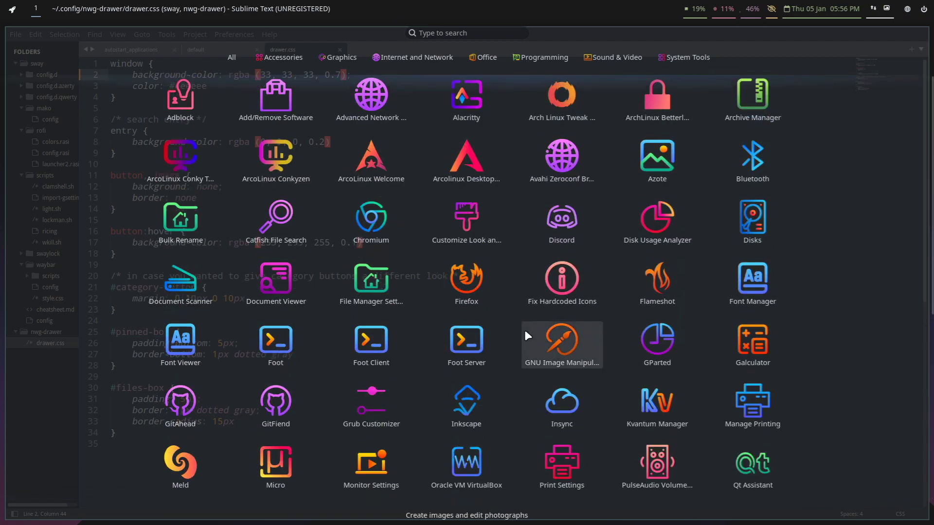
key(Escape)
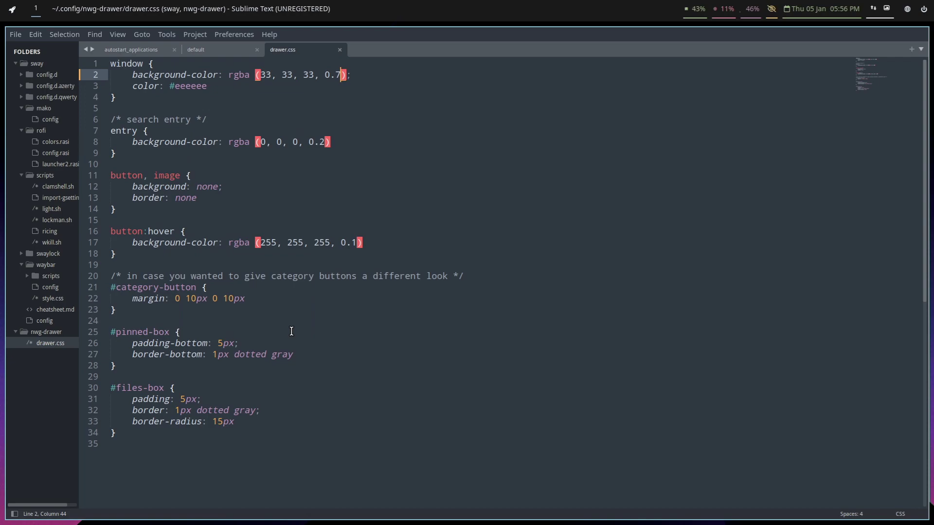
Step: Close the drawer.css, default and autostart_applications tabs, then expand config.d
click(339, 49)
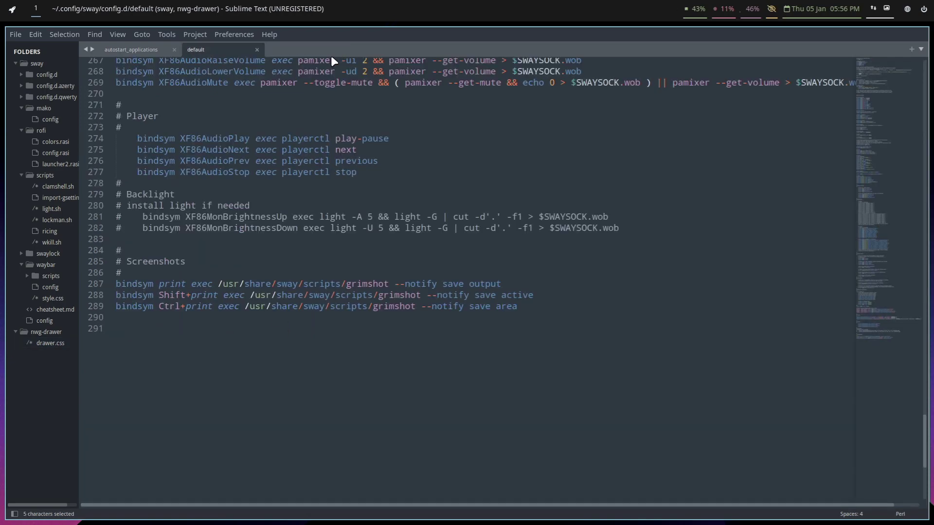
click(258, 49)
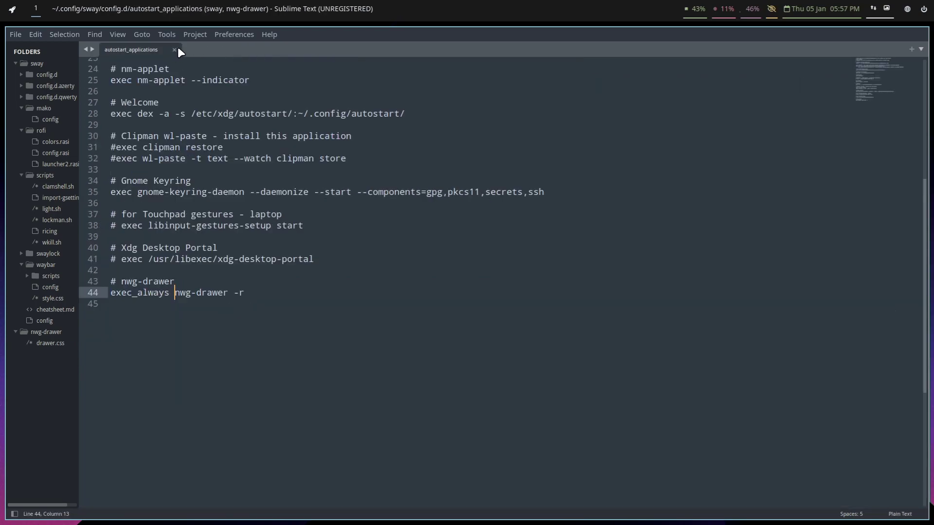
click(175, 49)
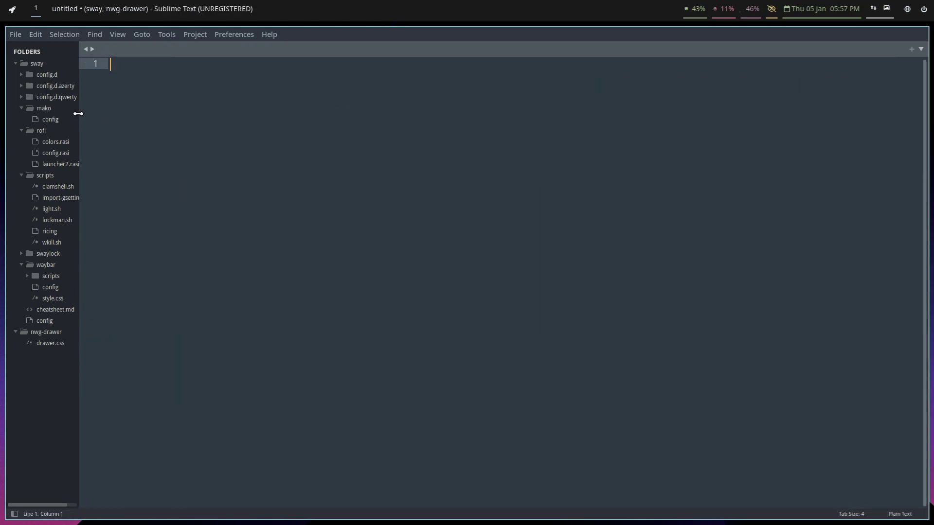
click(20, 75)
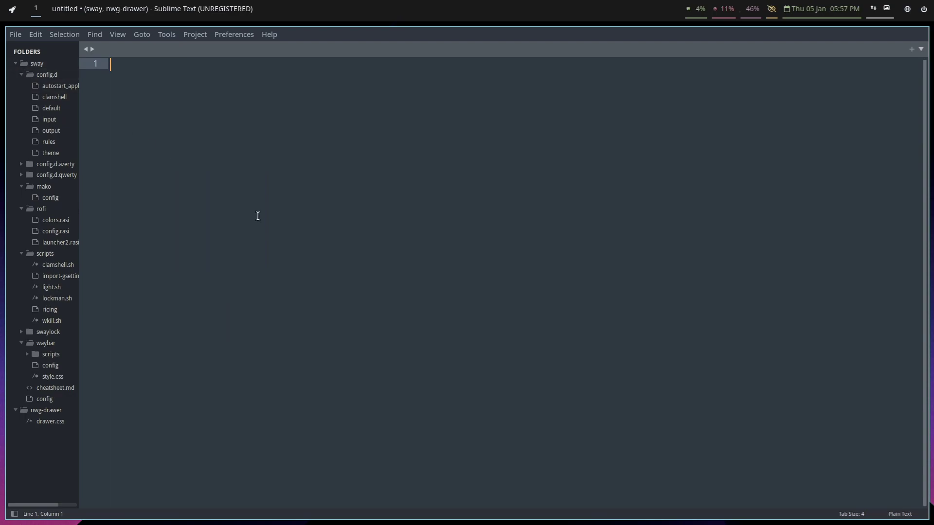
Step: Open Thunar with hidden files shown, browse into .config/foot, and launch a terminal
key(super+shift+Return)
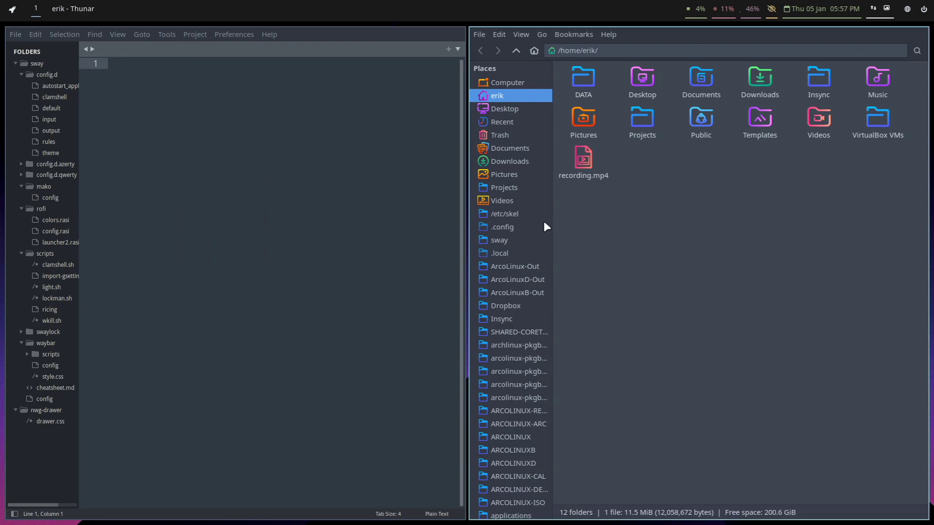
key(ctrl+h)
double_click(708, 92)
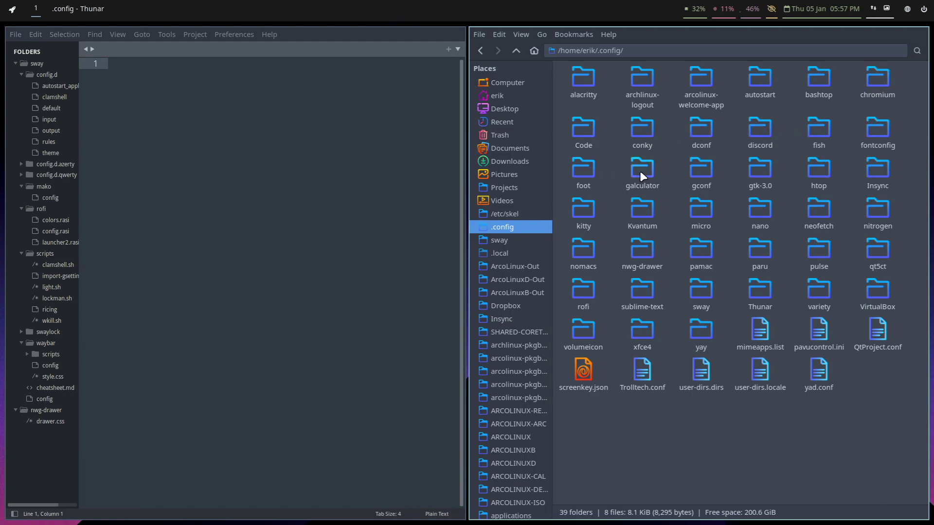
double_click(584, 173)
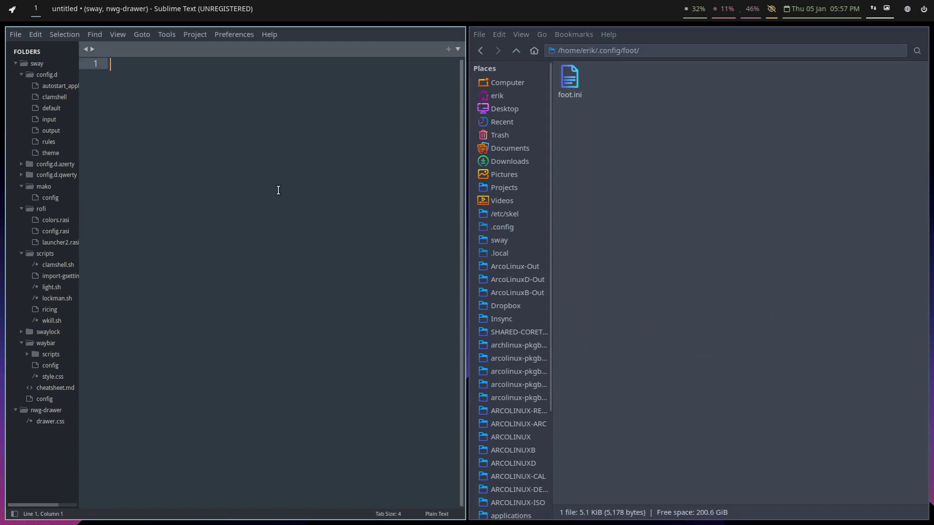
key(super+Return)
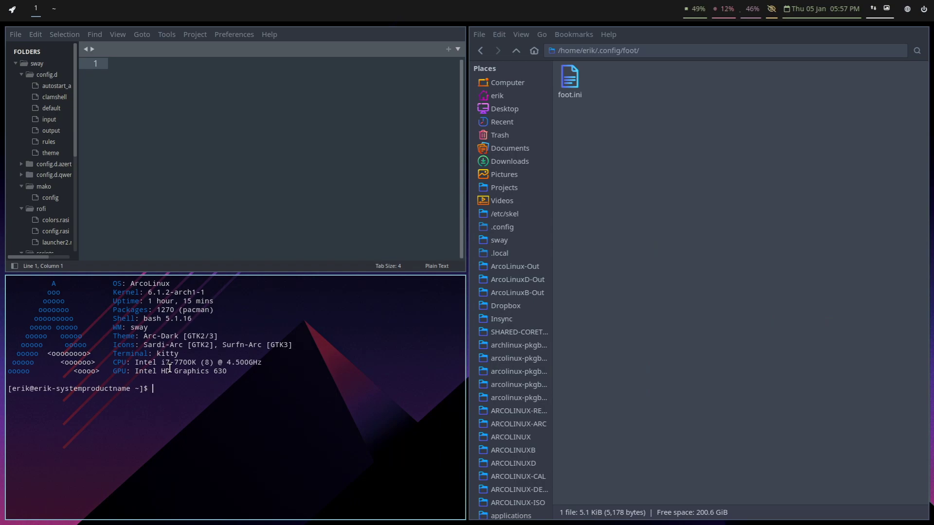
Step: Launch foot from the kitty terminal and select words in its system info
double_click(168, 355)
text(foot)
key(Return)
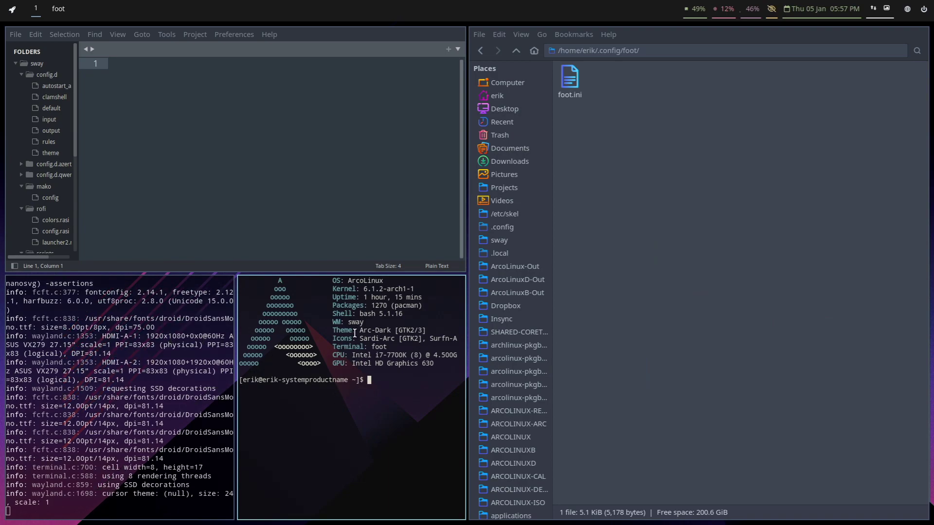
double_click(379, 348)
double_click(349, 347)
Step: Open foot.ini from Thunar in Sublime Text, then close the editor
click(571, 79)
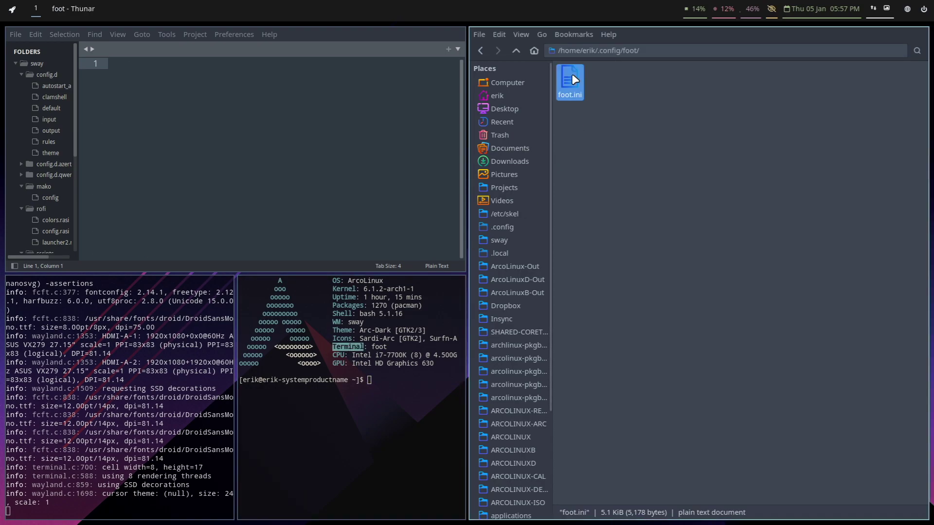
double_click(573, 77)
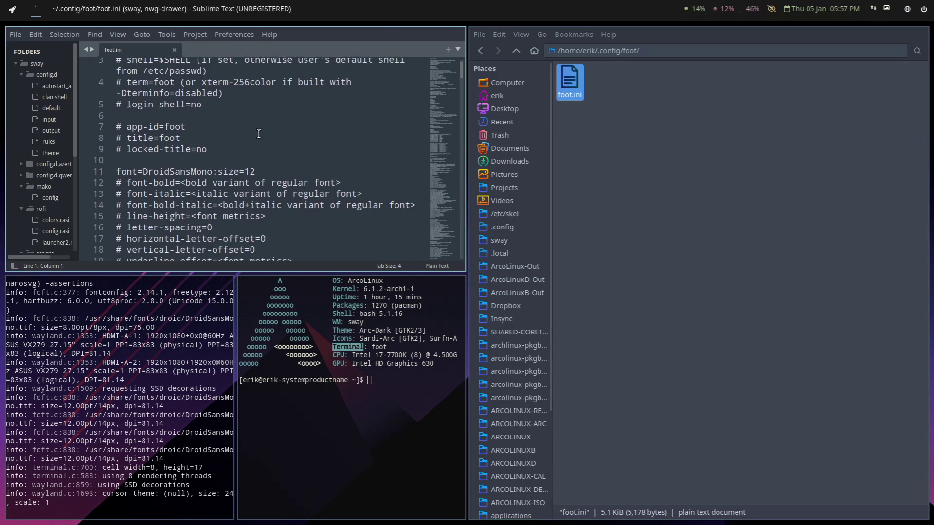
scroll(253, 139, down, 15)
scroll(253, 138, down, 15)
scroll(252, 139, down, 15)
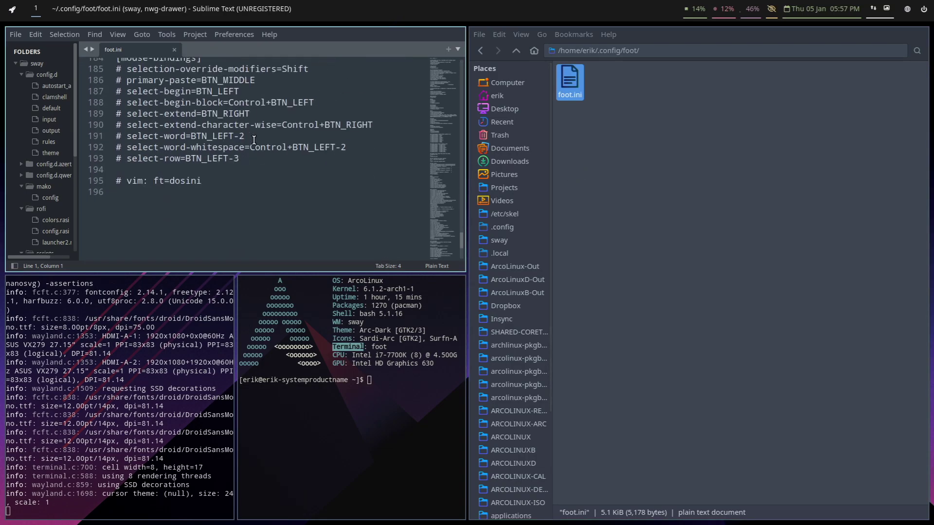
scroll(253, 139, down, 5)
scroll(253, 139, up, 20)
scroll(253, 139, up, 15)
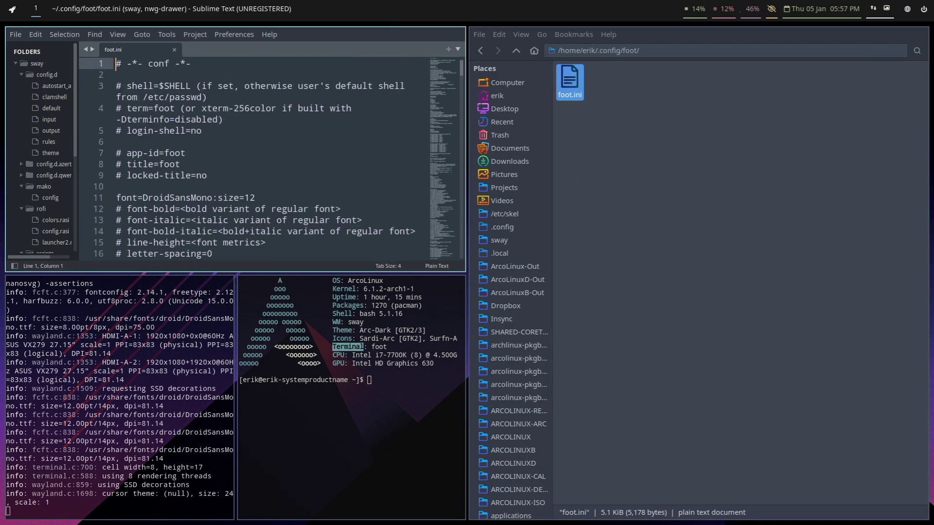
key(super+shift+q)
Step: Close the foot terminal, move Thunar up to .config, and select the kitty and micro folders
key(super+shift+q)
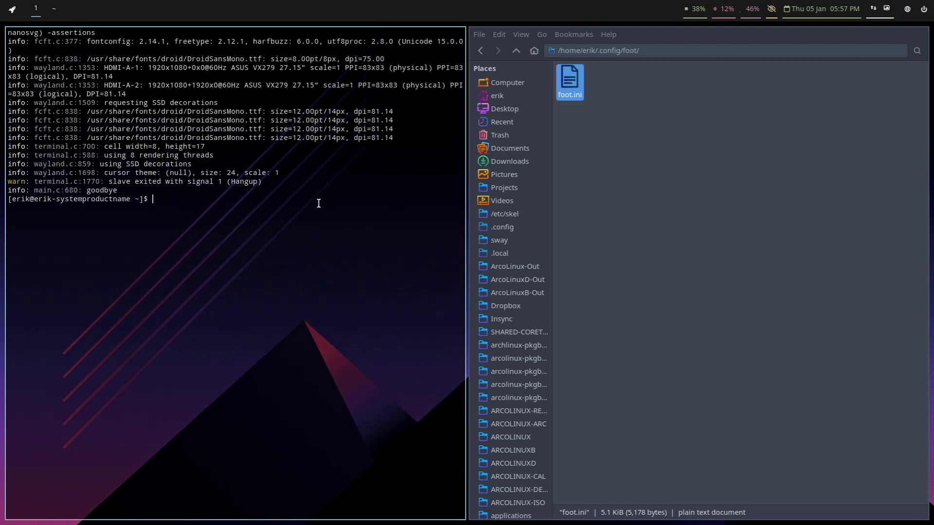
key(super+shift+q)
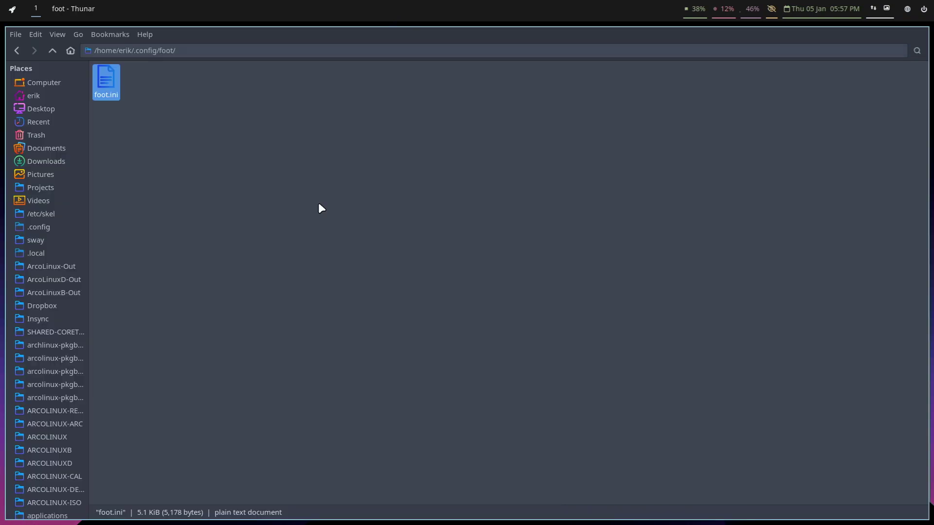
click(53, 50)
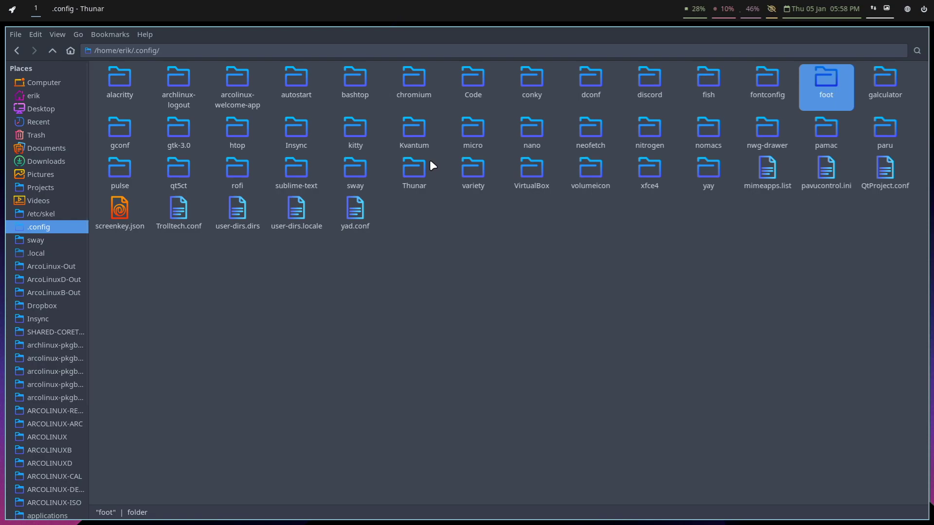
click(355, 136)
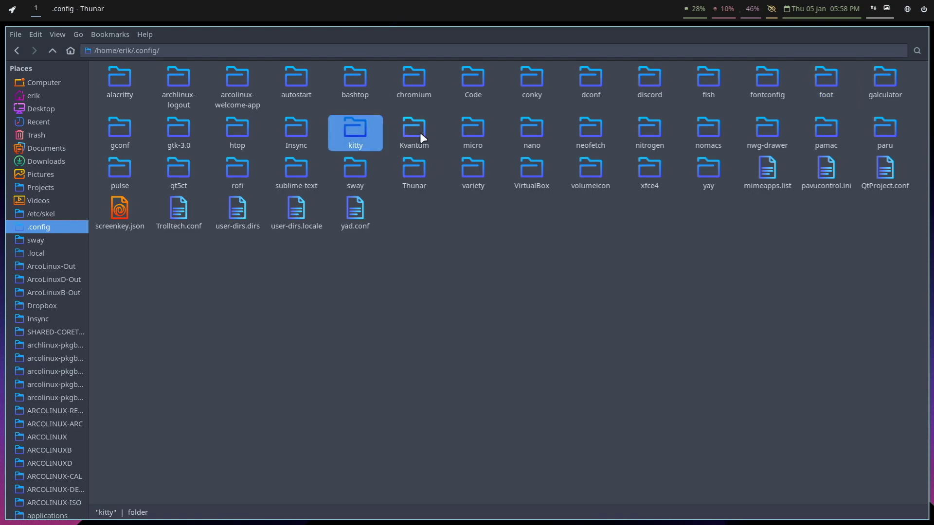
click(476, 131)
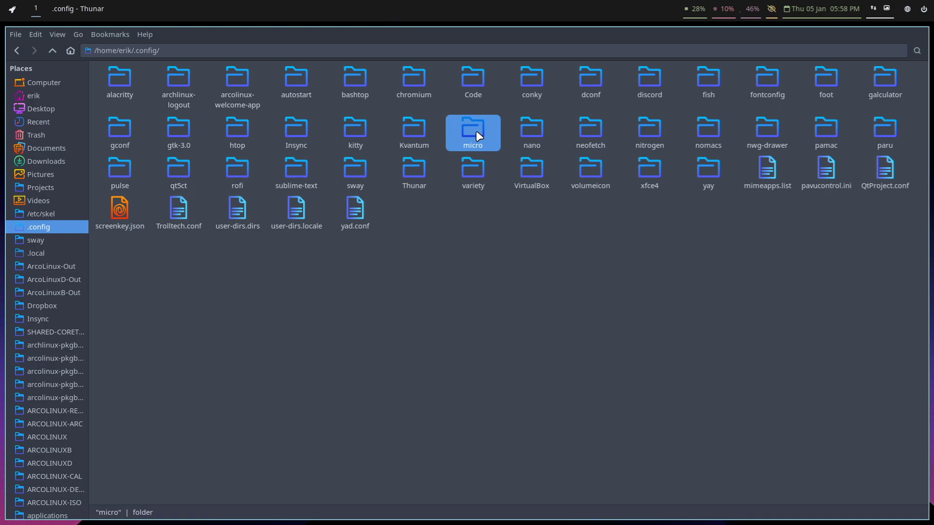
Step: Dismiss dmenu, clear the folder selection, and show Computer's drives in Thunar
key(super+d)
text(micr)
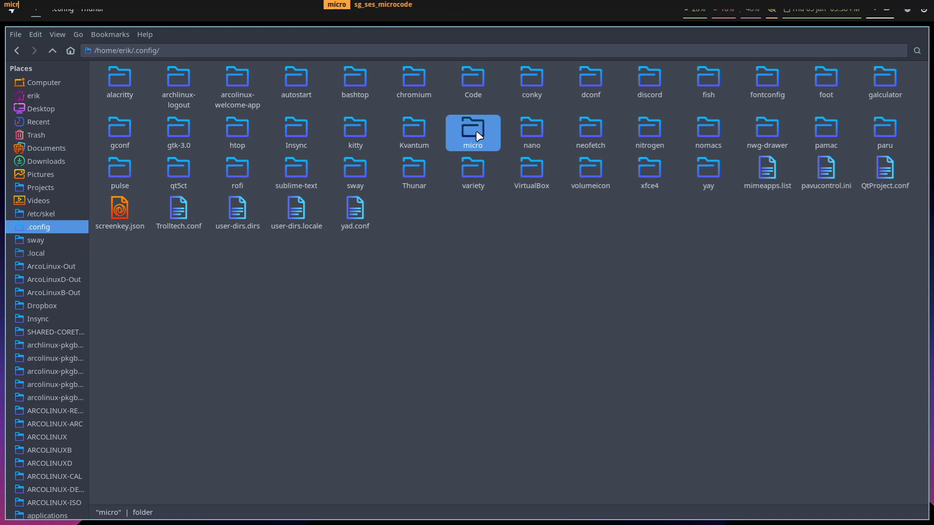
key(Return)
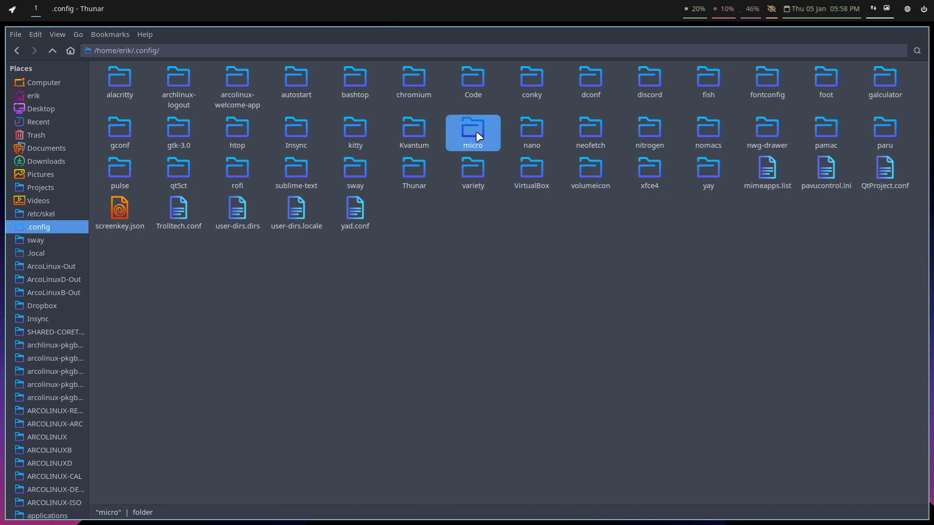
click(493, 373)
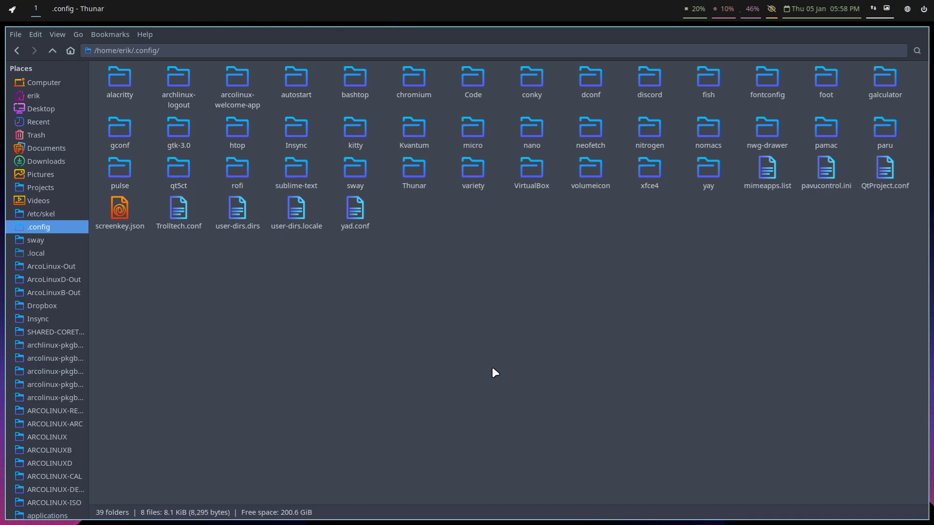
click(45, 82)
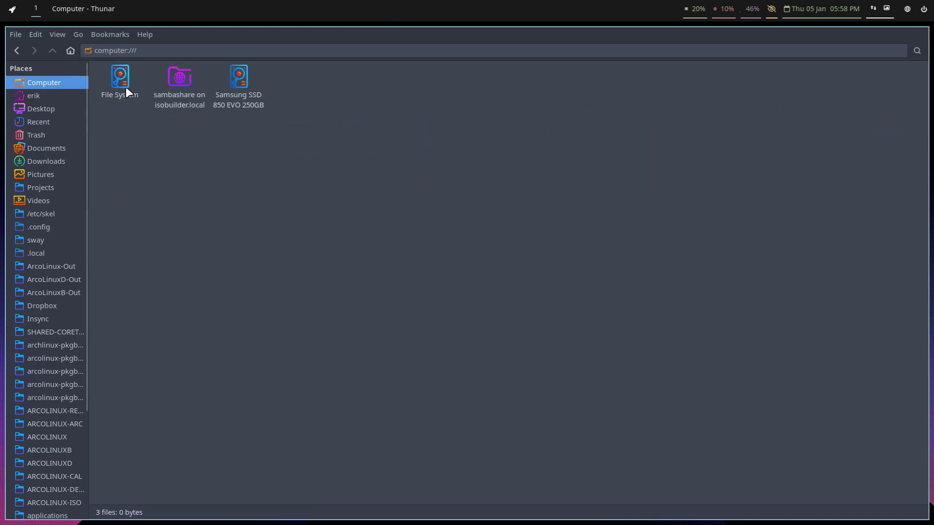
Step: Browse to /etc and open pacman.conf in Micro via Open With
double_click(121, 84)
double_click(238, 83)
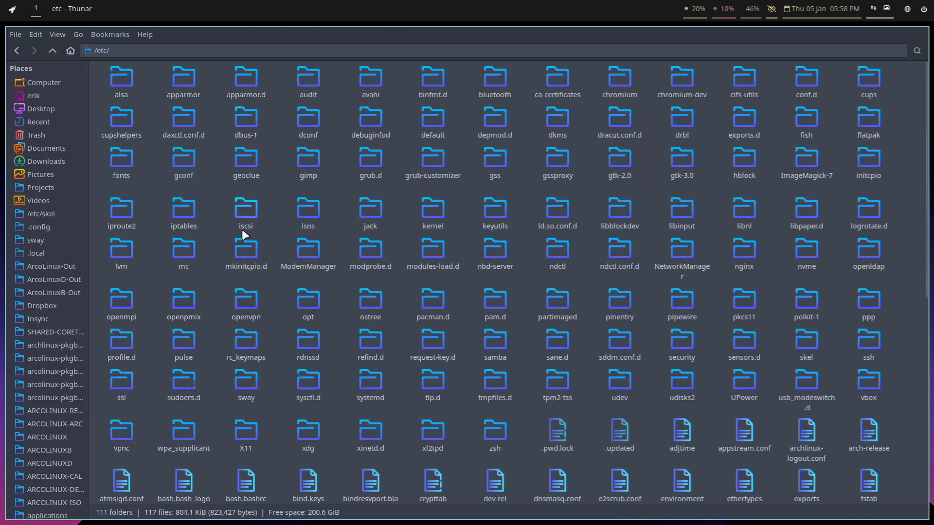
text(pacman.con)
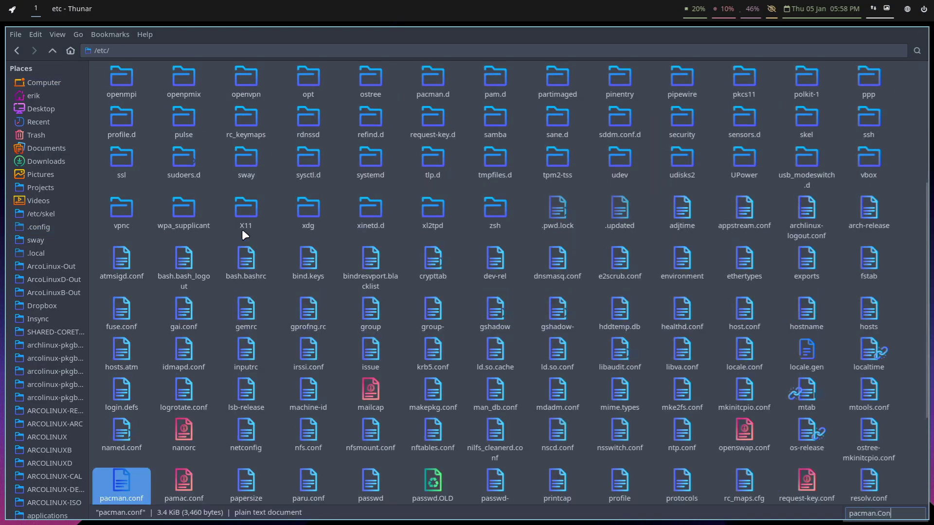
right_click(129, 479)
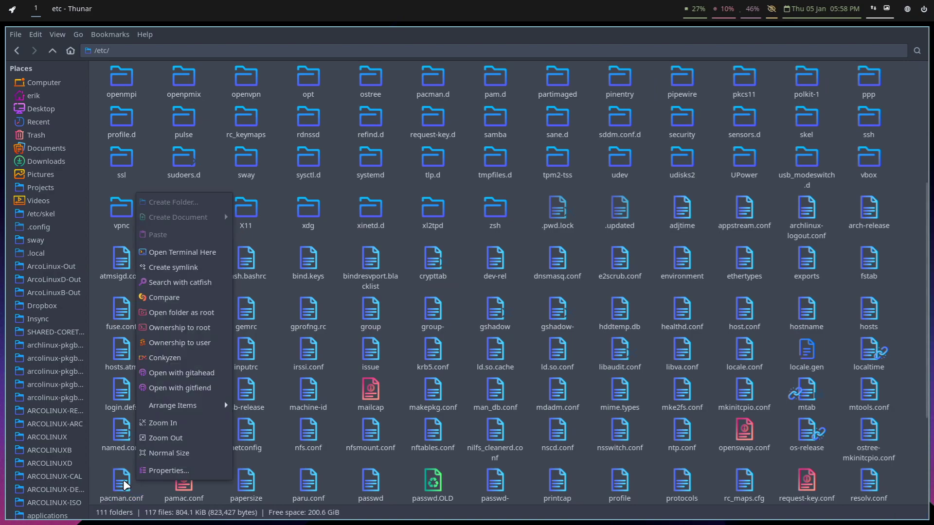
click(268, 467)
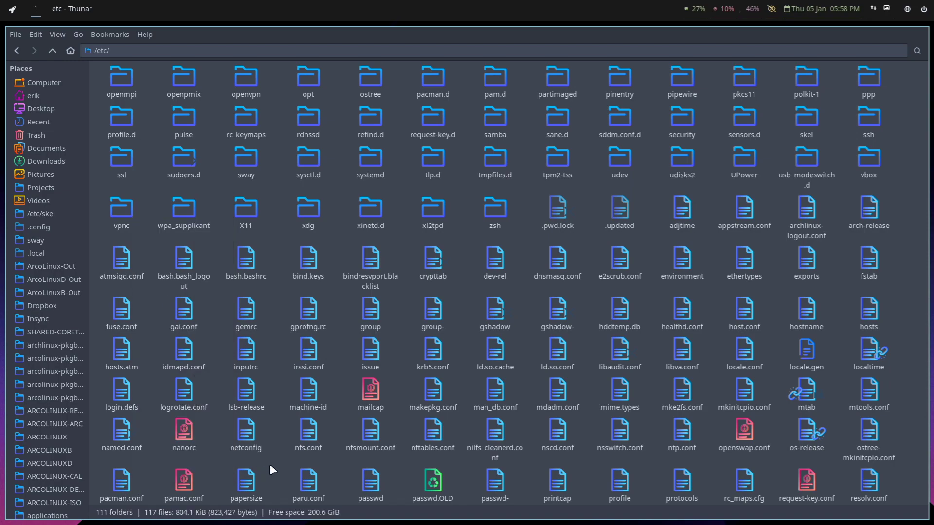
right_click(121, 478)
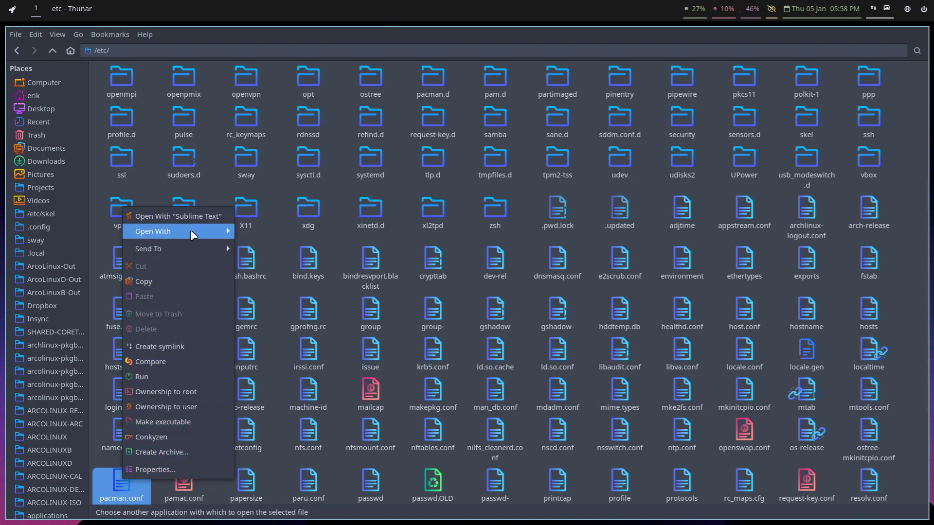
mouse_move(175, 231)
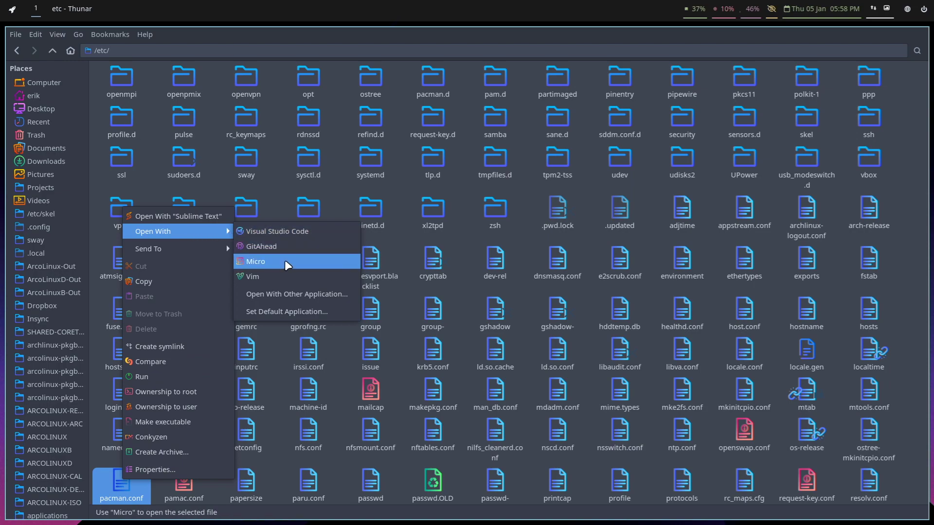
click(284, 260)
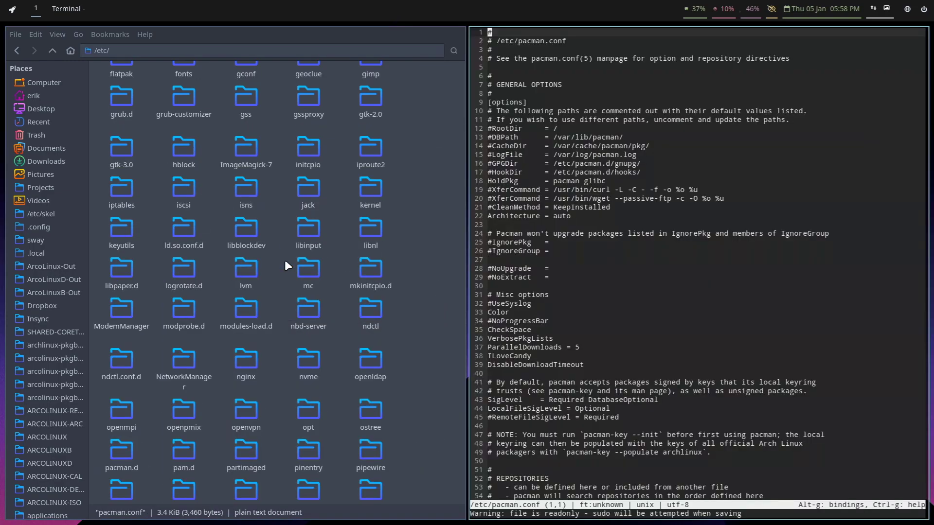
Step: Edit line 2 of pacman.conf, save it with sudo and the password, then quit micro
click(582, 40)
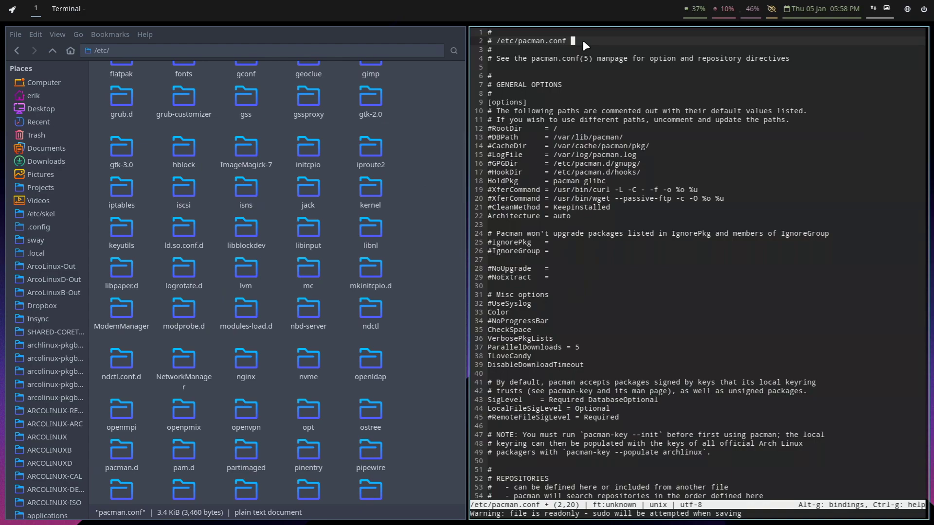
key(ctrl+s)
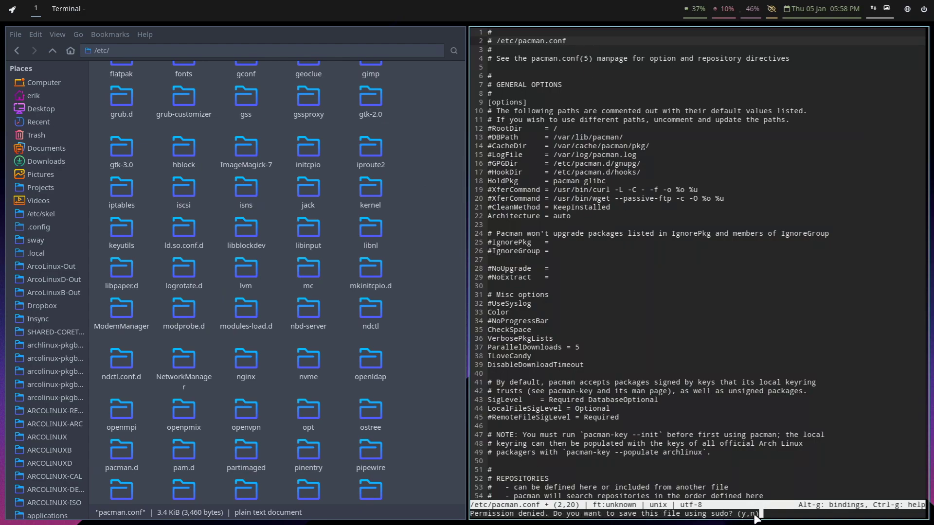
key(y)
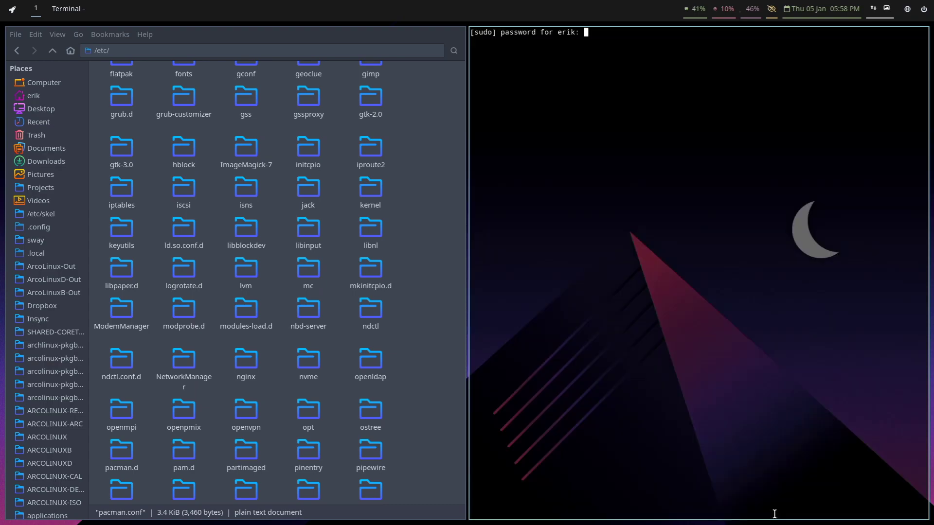
key(Return)
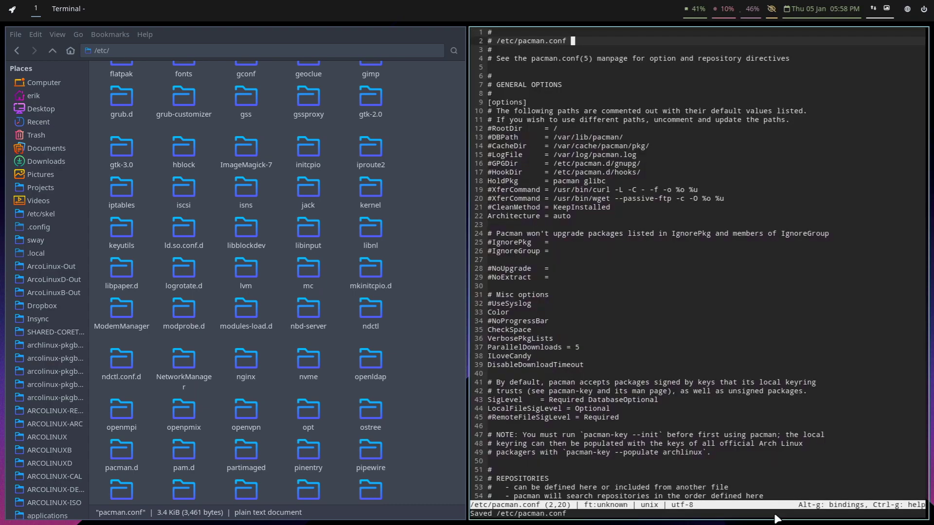
key(ctrl+q)
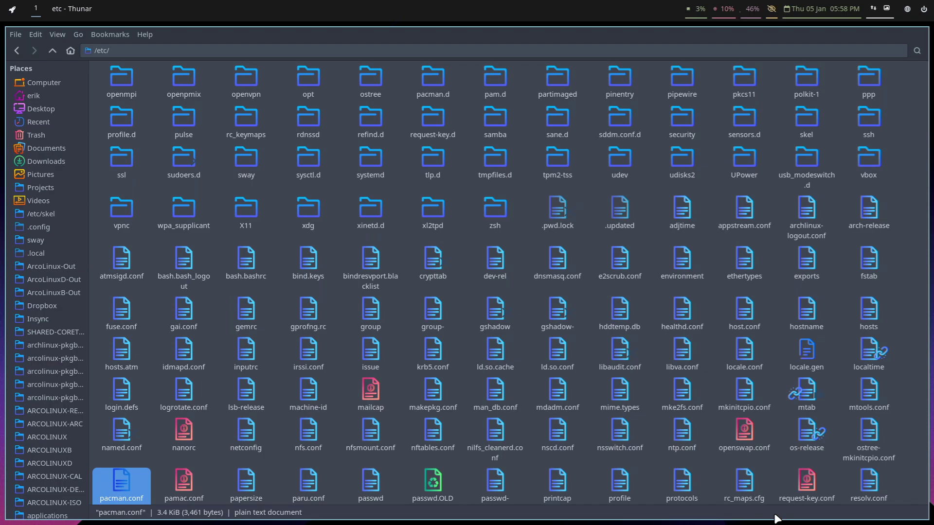
Step: Open pacman.conf in Sublime Text, edit line 2, and dismiss the two root save errors
right_click(117, 480)
mouse_move(150, 233)
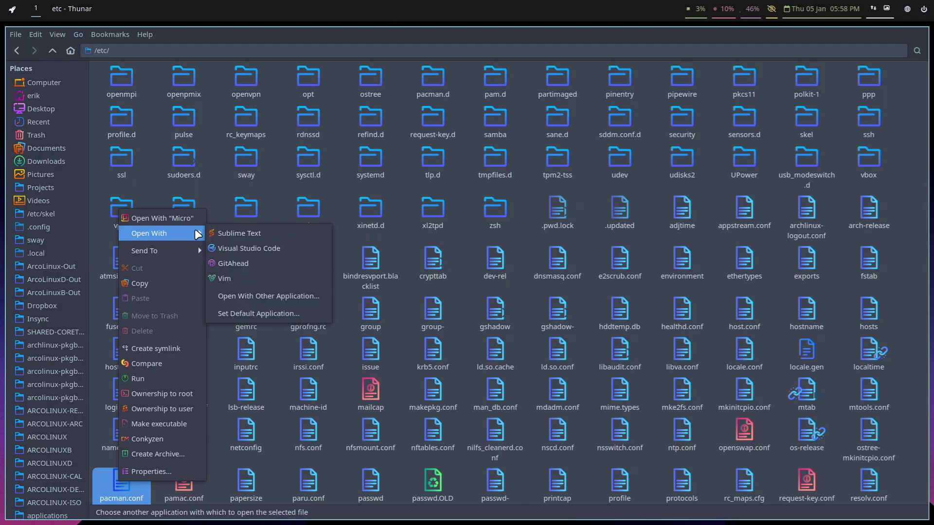
click(239, 233)
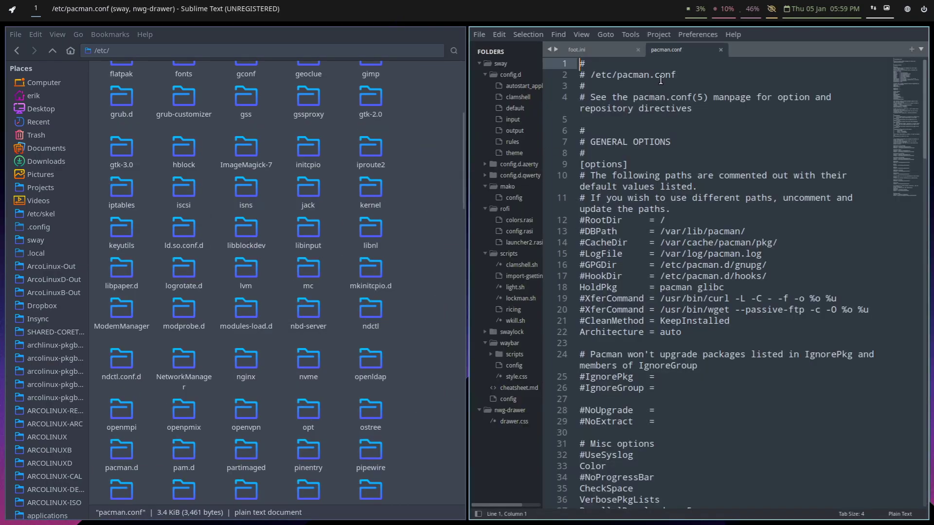
click(683, 75)
key(ctrl+s)
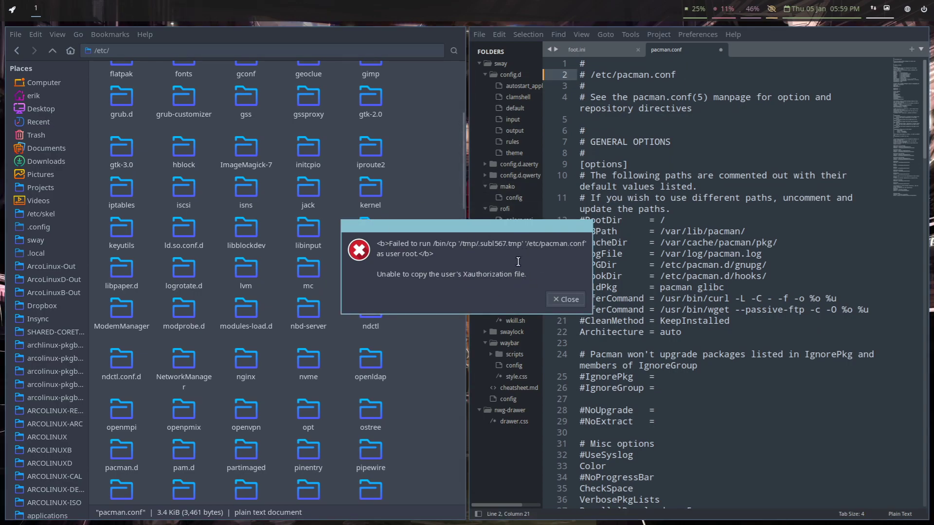
click(569, 300)
click(569, 305)
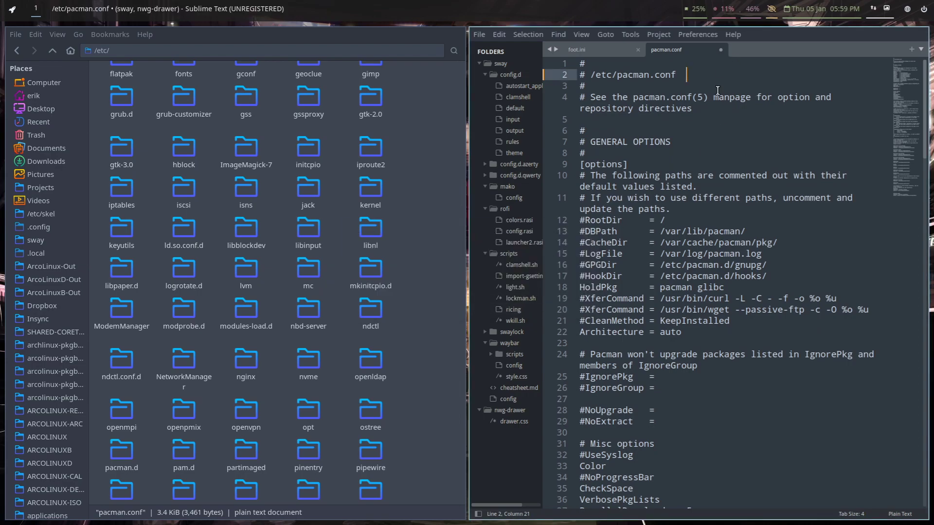
Step: Remove the added character, close pacman.conf without saving, and quit Sublime Text
key(BackSpace)
click(722, 49)
click(427, 296)
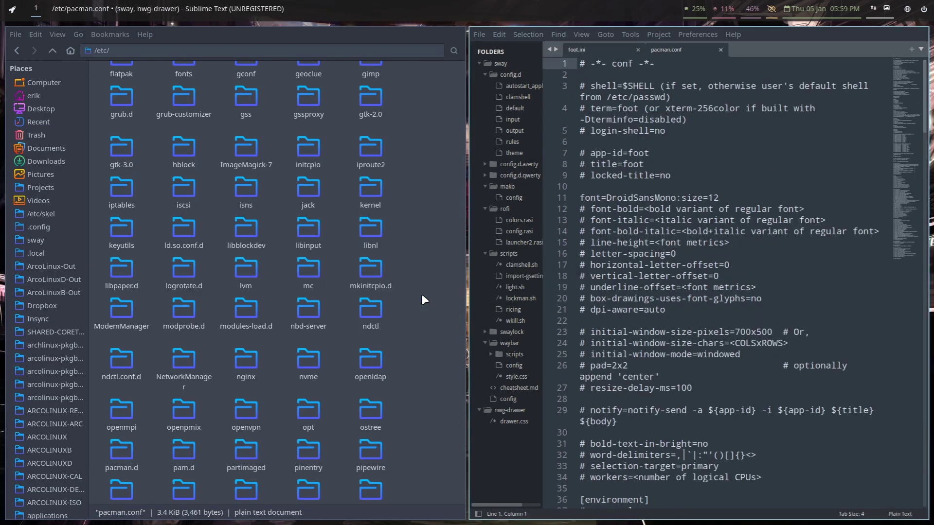
key(super+shift+q)
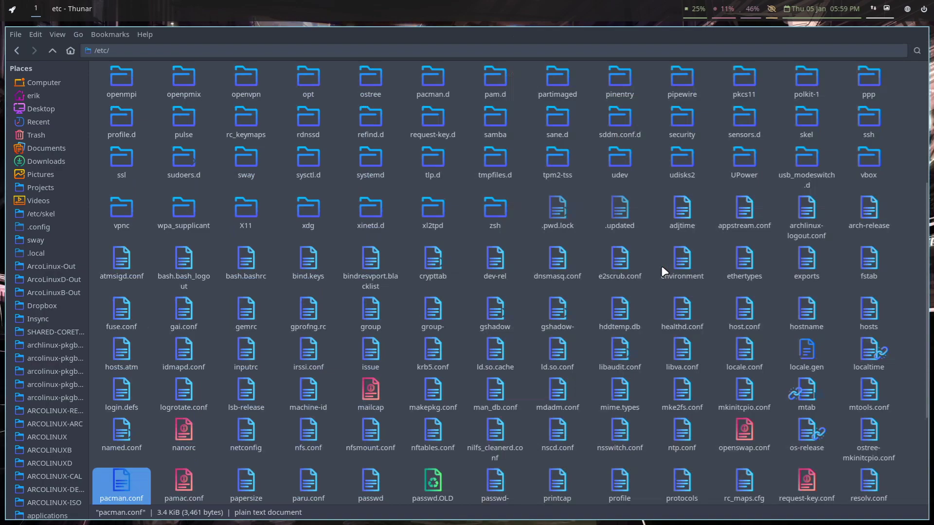
Step: Open the home .config folder, select nwg-drawer, and toggle the application drawer open and shut
click(40, 95)
double_click(243, 81)
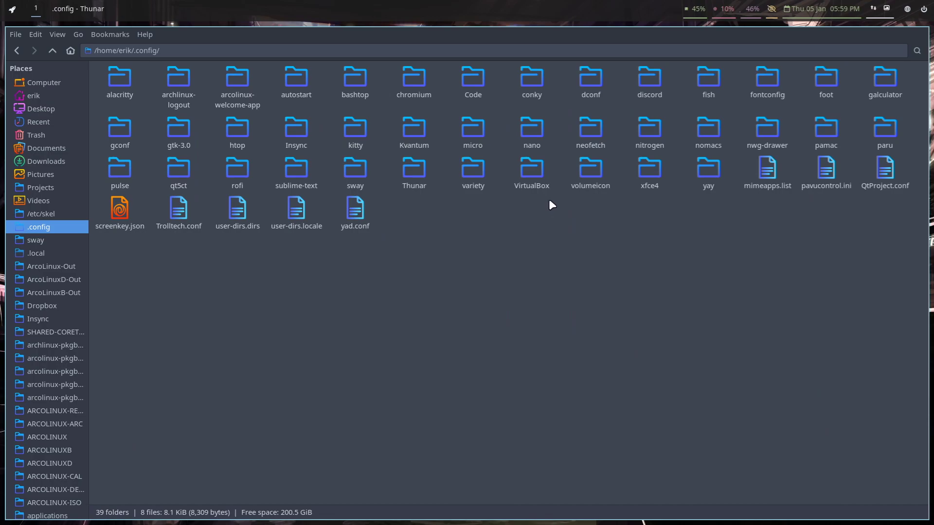
click(770, 133)
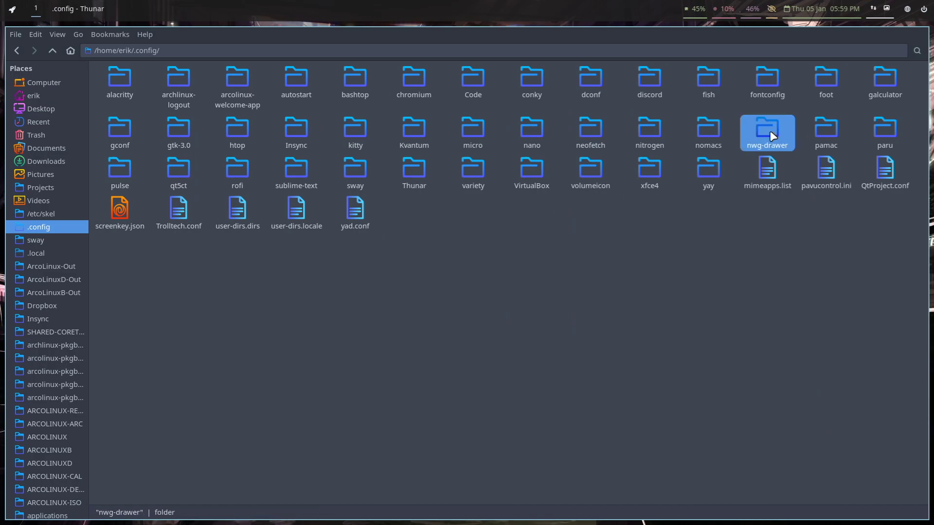
click(12, 8)
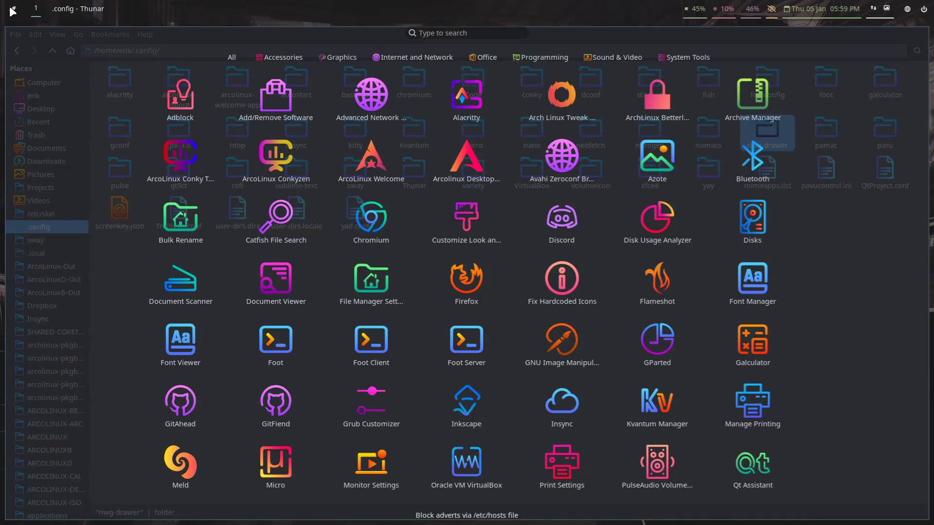
click(12, 9)
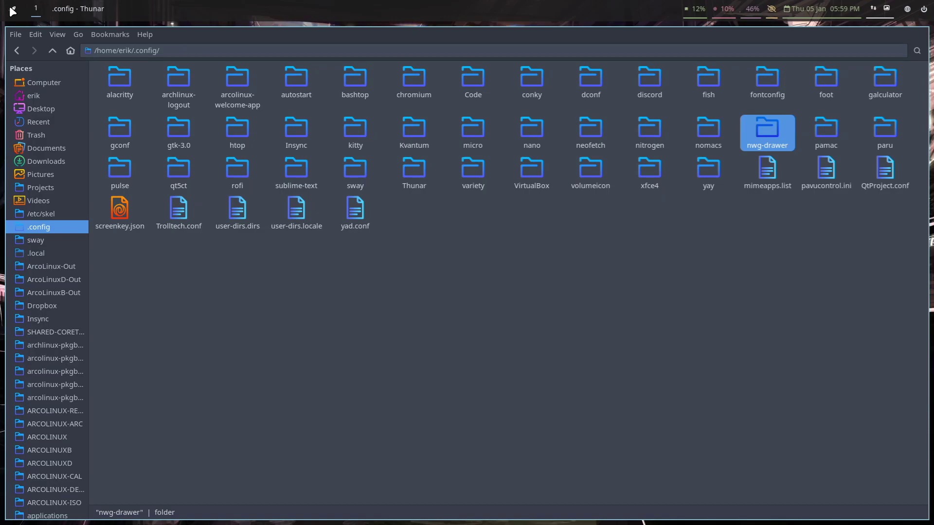
Step: Select then deselect the sway folder, and widen the Places pane
click(350, 169)
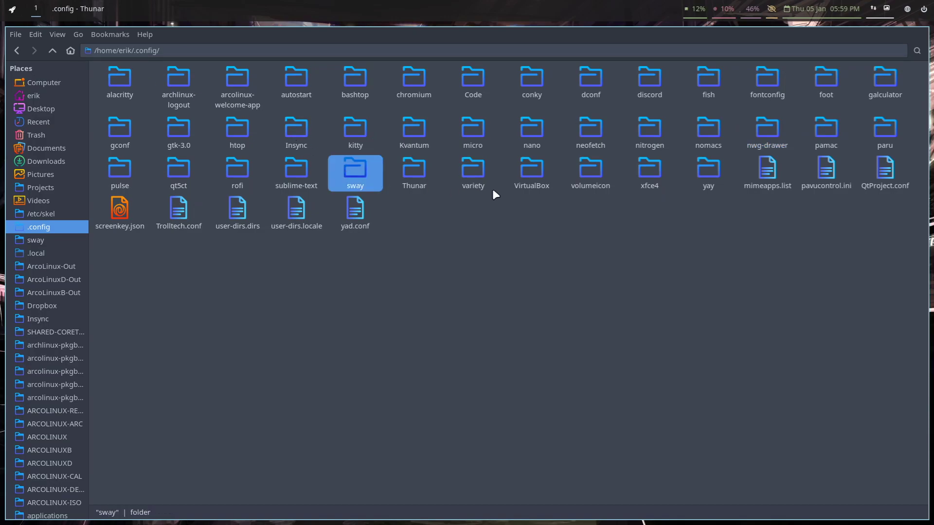
click(593, 400)
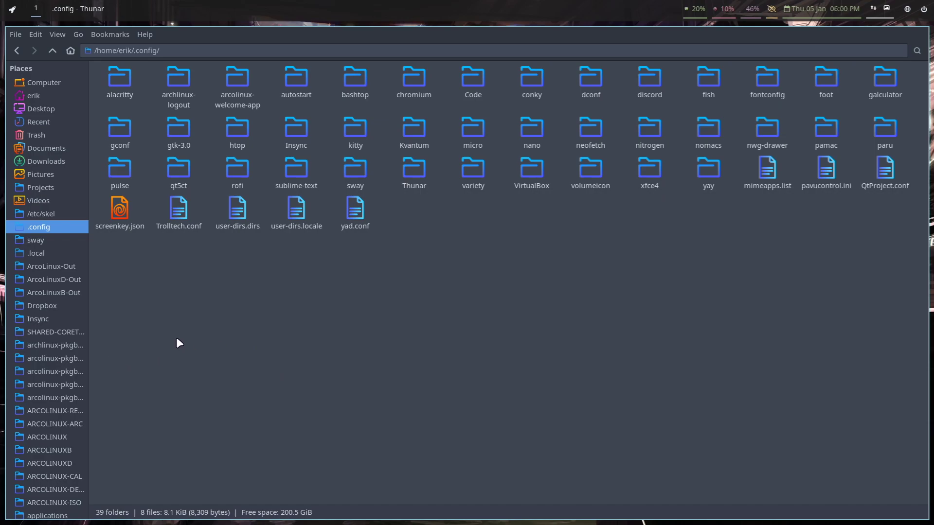
mouse_move(90, 322)
drag(90, 322, 132, 326)
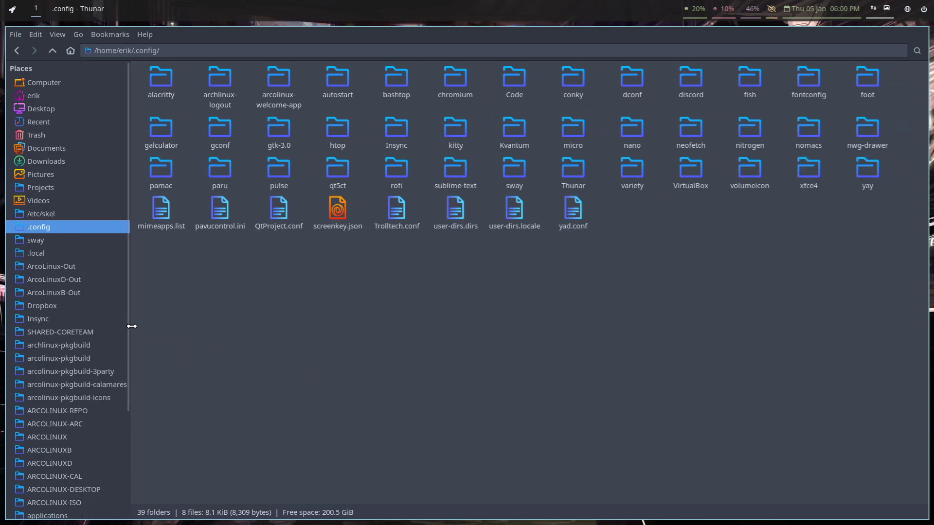